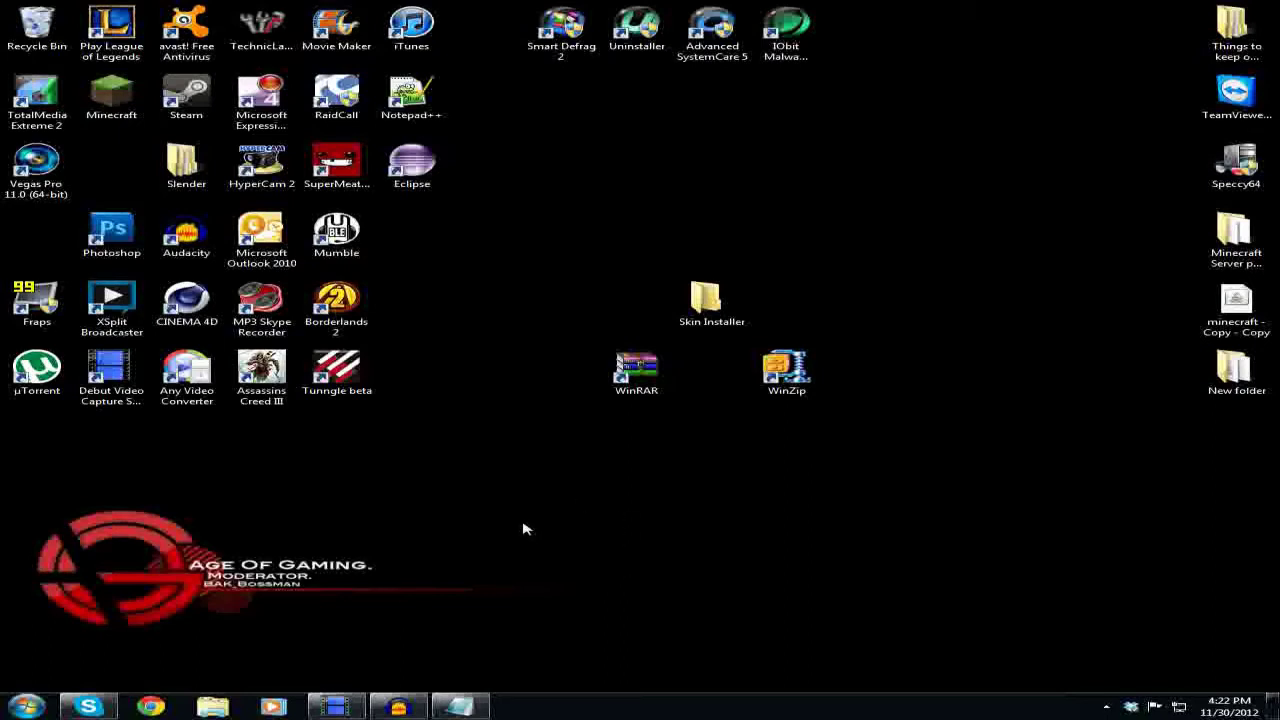
# - Copy the sites.google.com/site/siuupdates/ address from the Notepad notes, then minimize Notepad
pyautogui.click(447, 710)
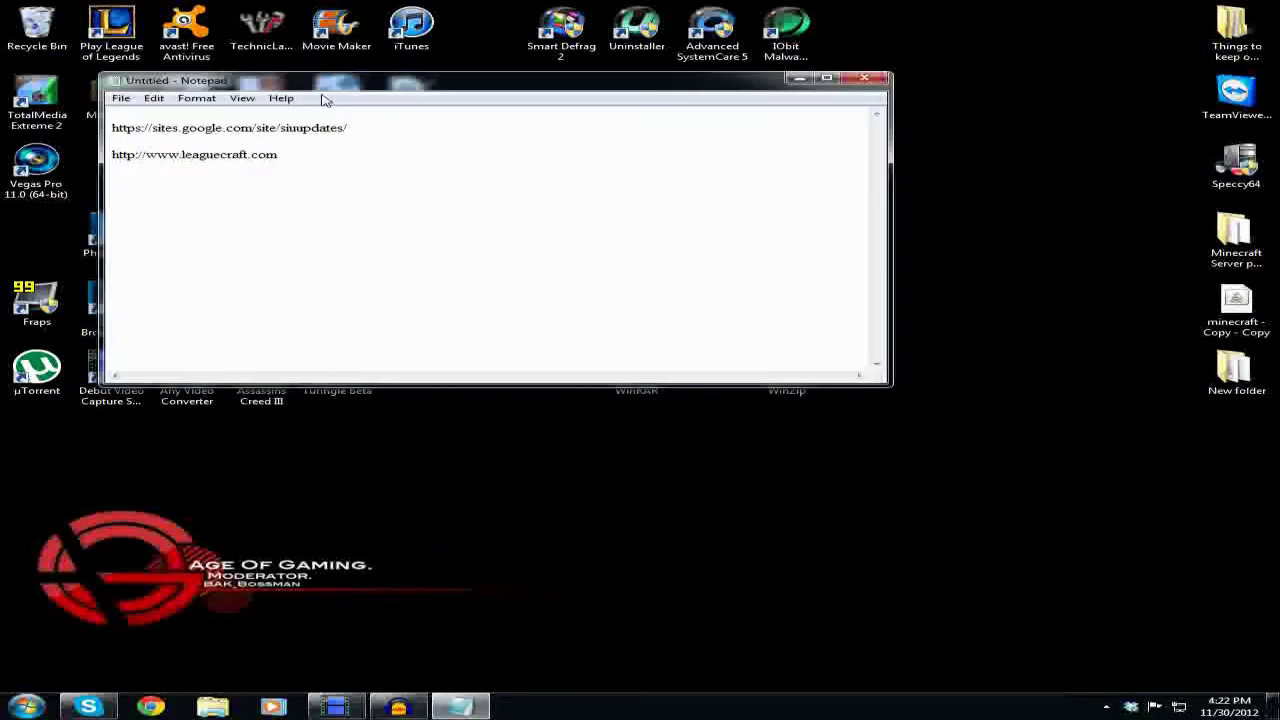
pyautogui.moveTo(369, 131); pyautogui.dragTo(116, 129)
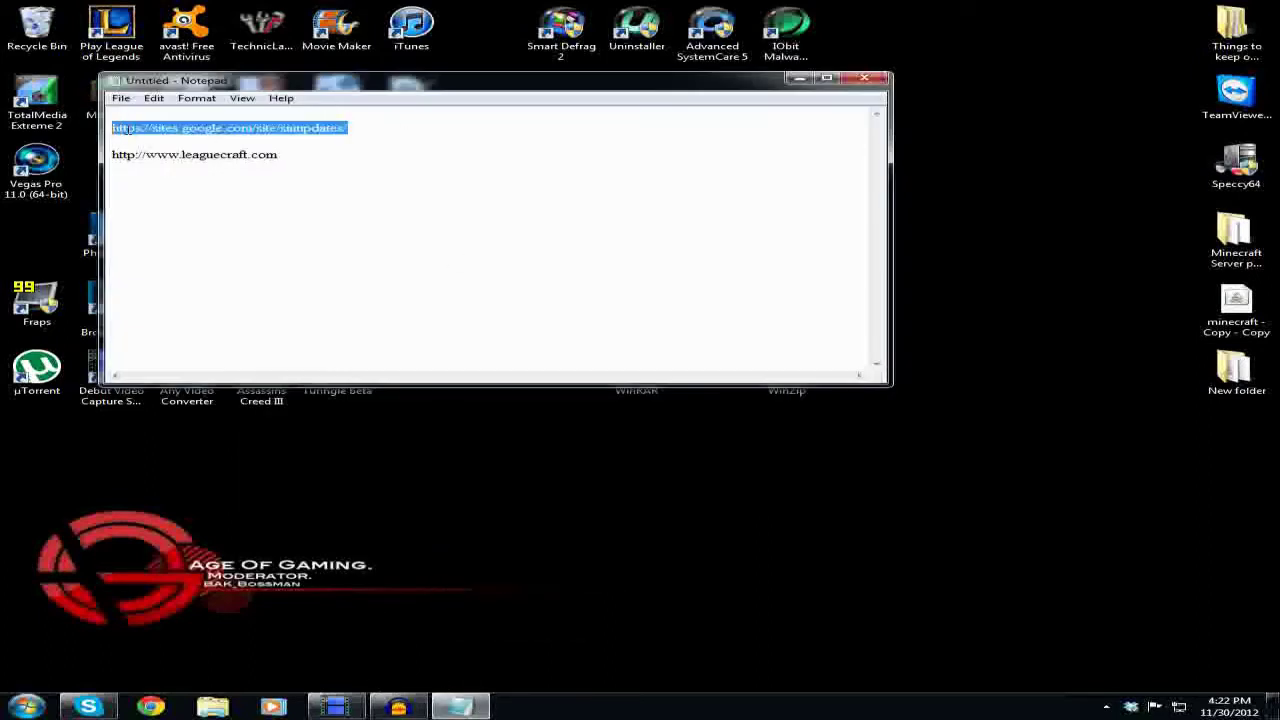
pyautogui.rightClick(122, 130)
pyautogui.click(184, 173)
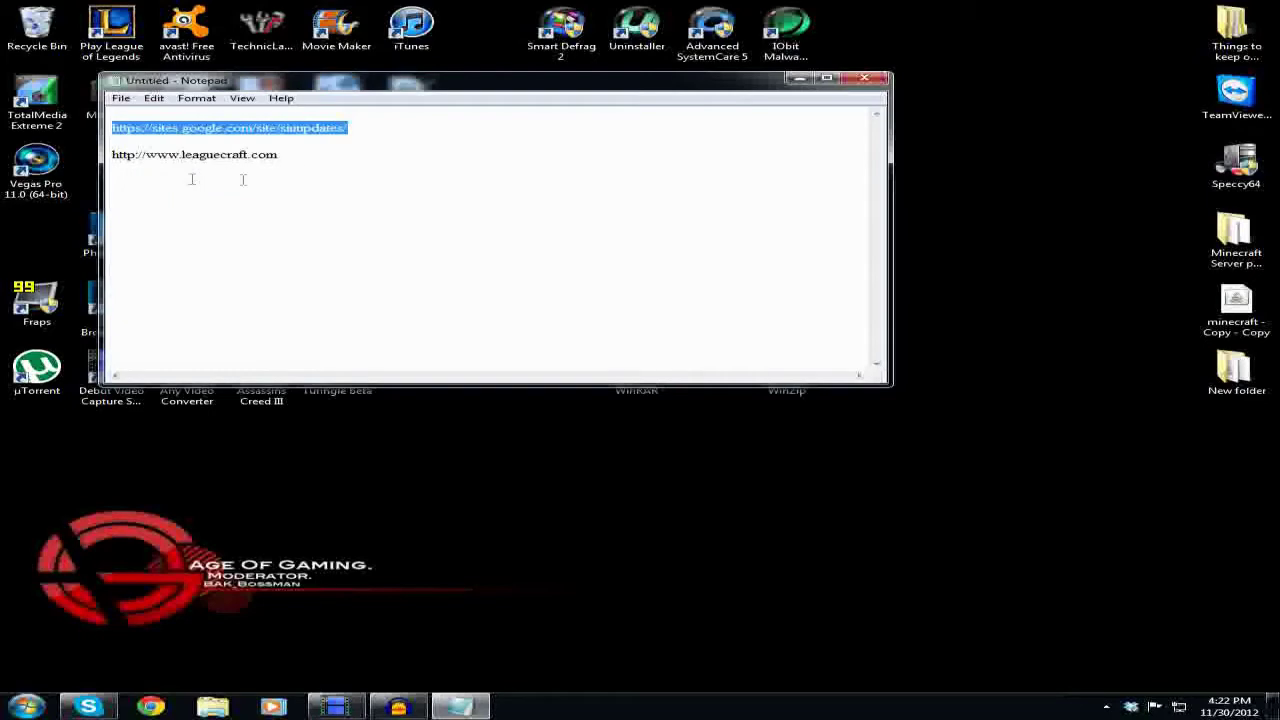
pyautogui.click(399, 129)
pyautogui.click(799, 79)
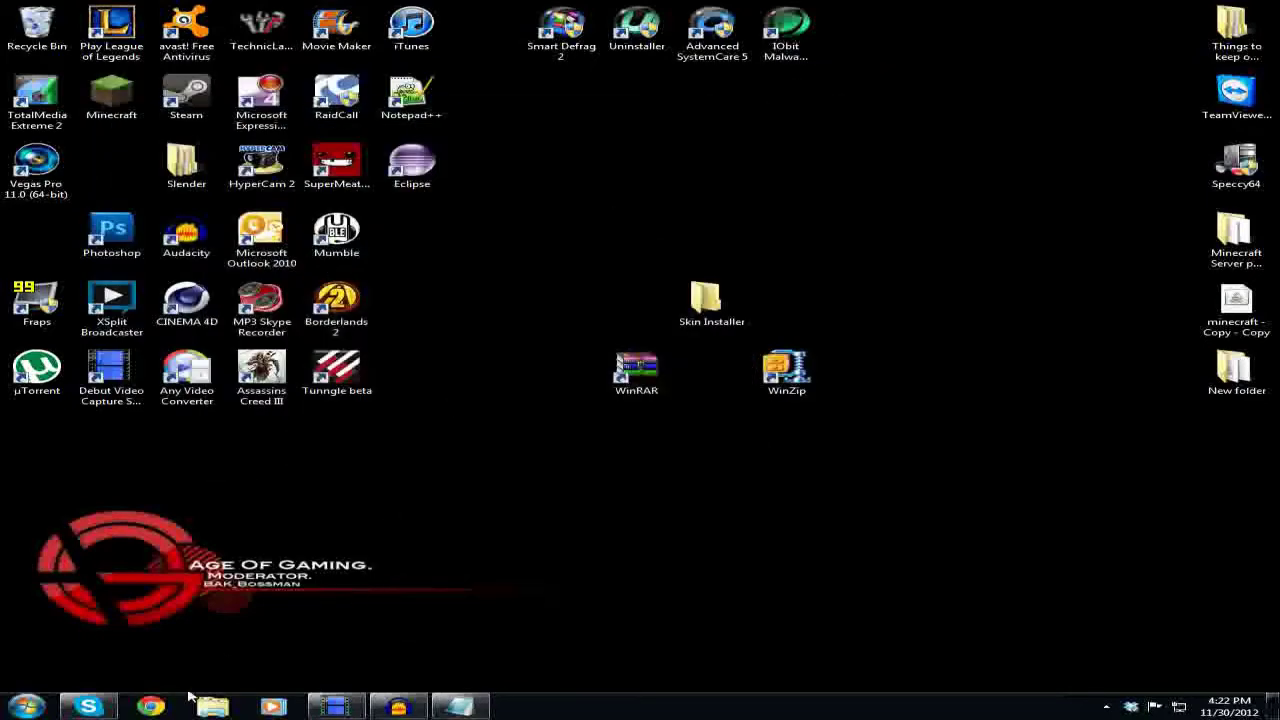
# - Launch Chrome and load the pasted SIU updates address
pyautogui.doubleClick(213, 52)
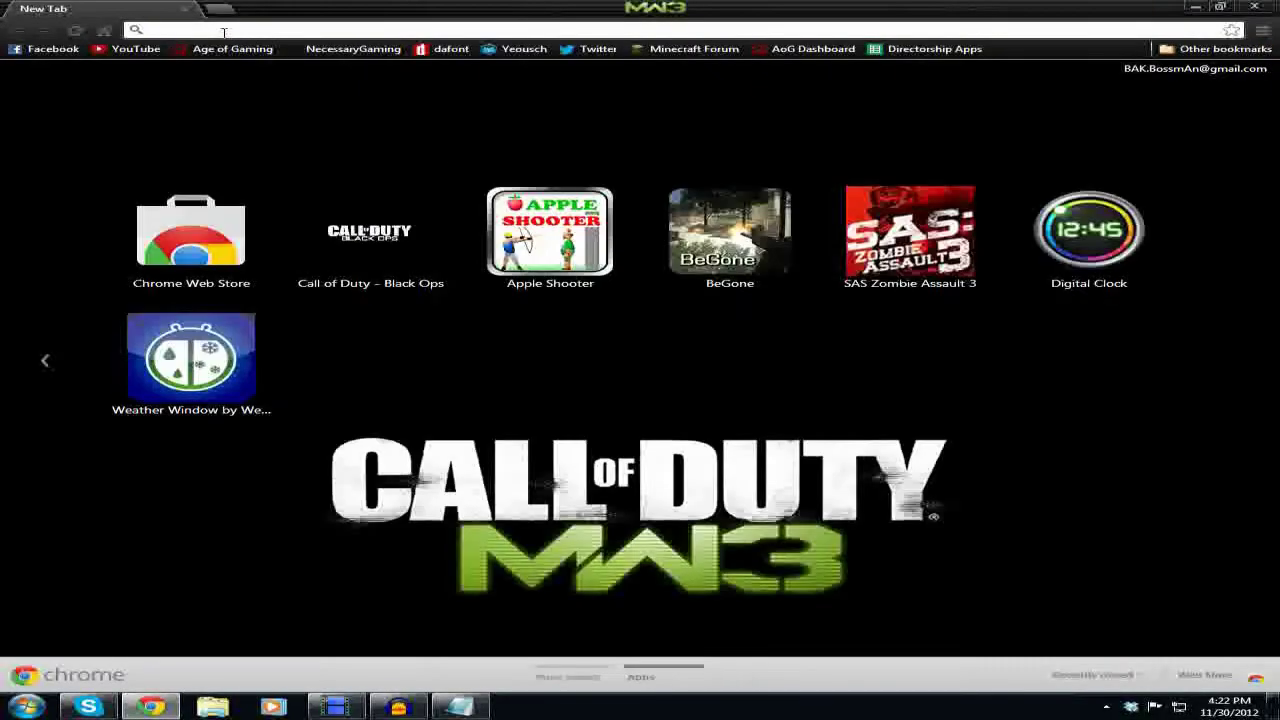
pyautogui.rightClick(224, 33)
pyautogui.click(243, 90)
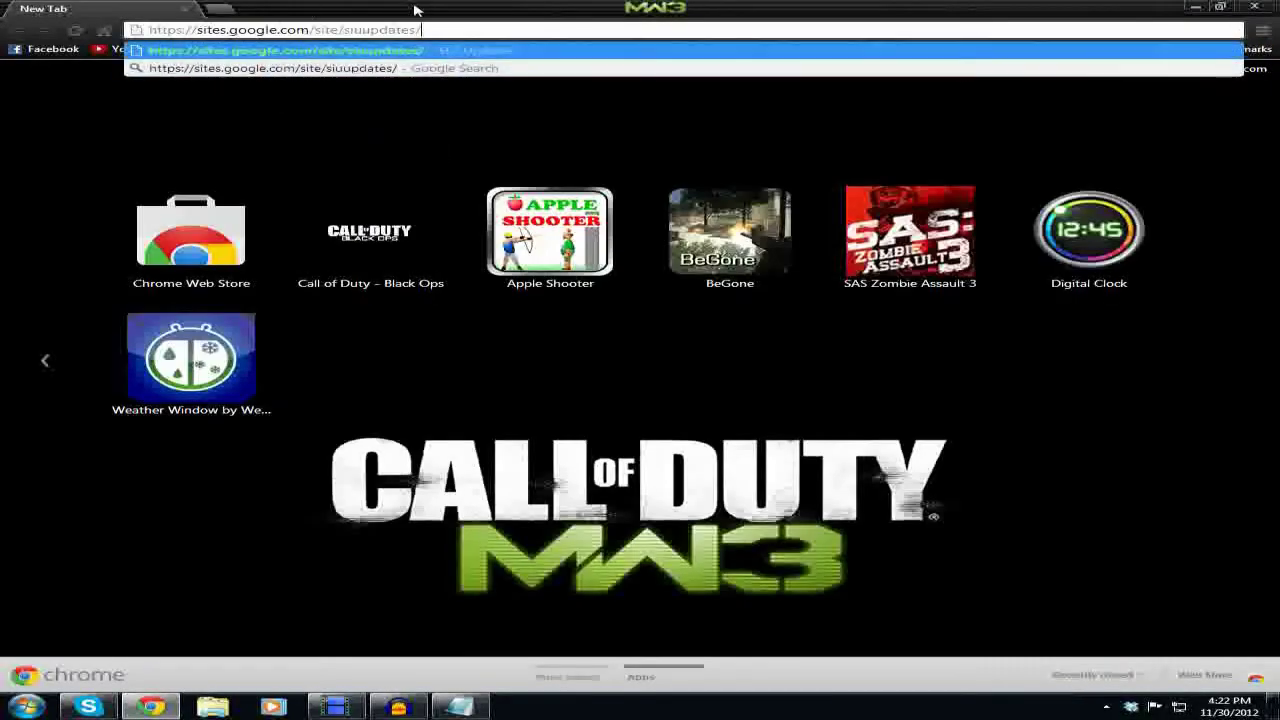
pyautogui.press('Return')
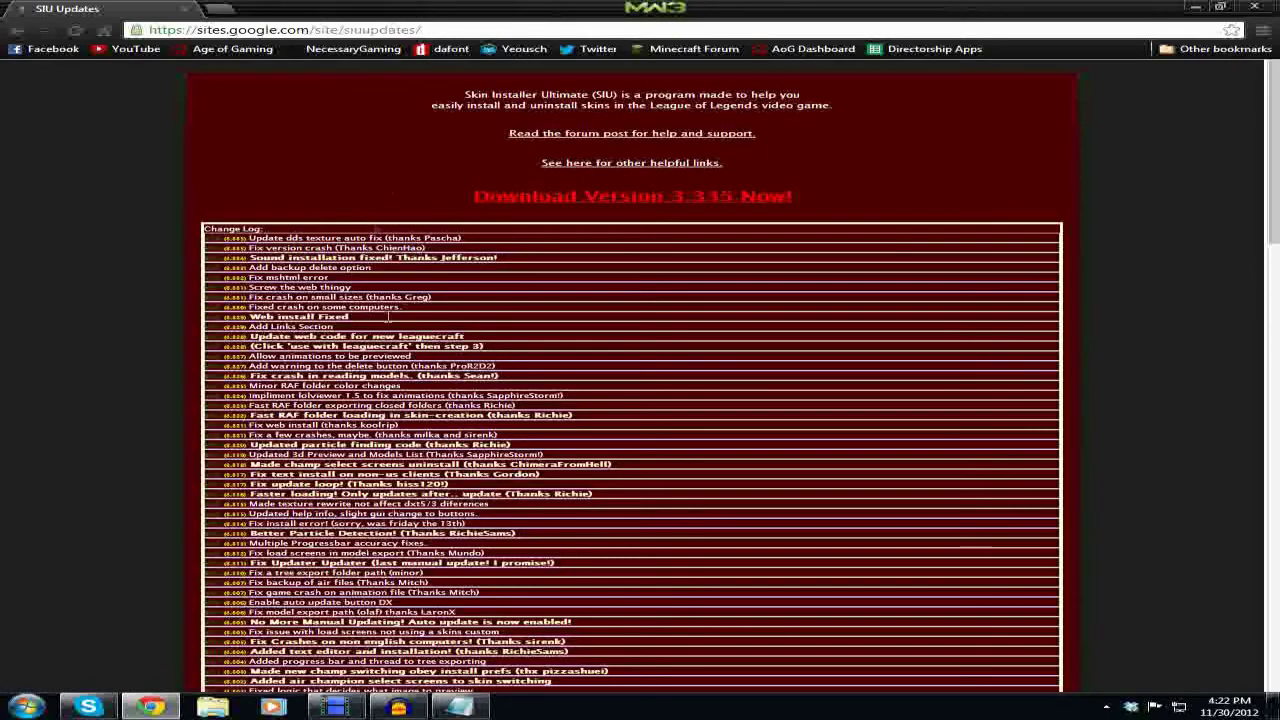
# - Download Skin Installer Ultimate version 3.335 and open the SIU 3.335-Lite zip
pyautogui.scroll(-3, 393, 384)
pyautogui.scroll(3, 393, 384)
pyautogui.click(634, 204)
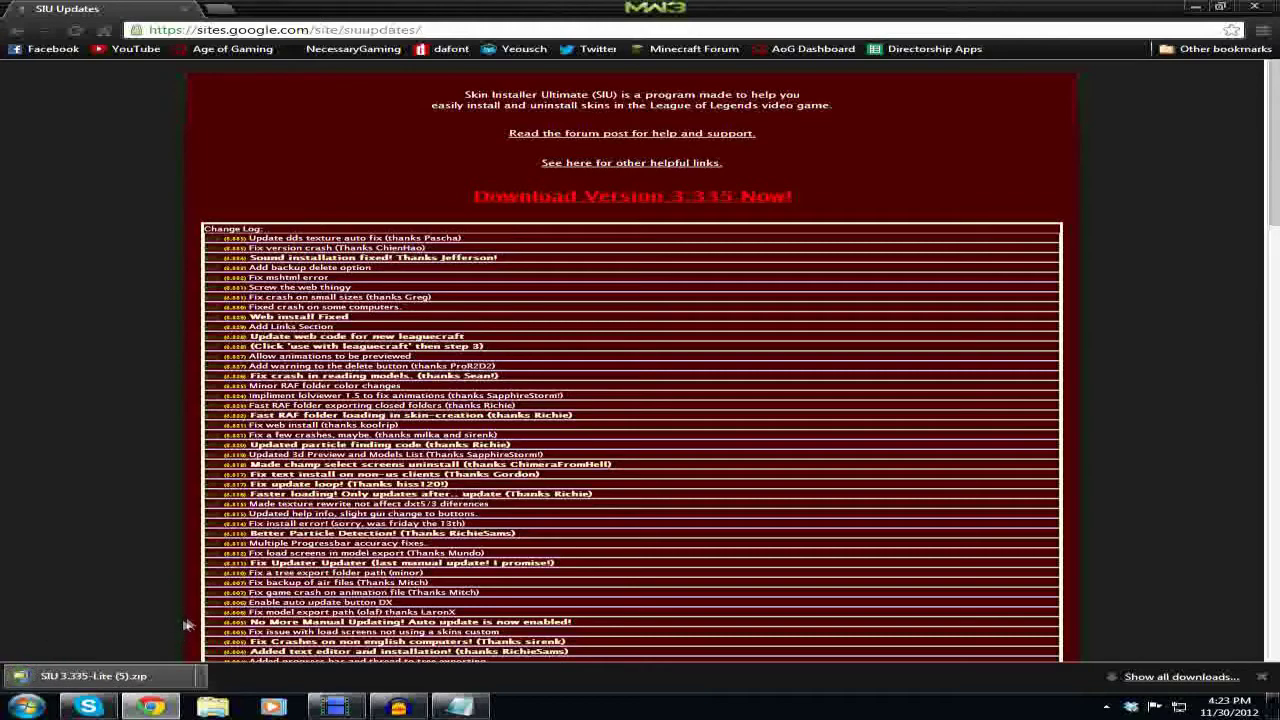
pyautogui.click(150, 665)
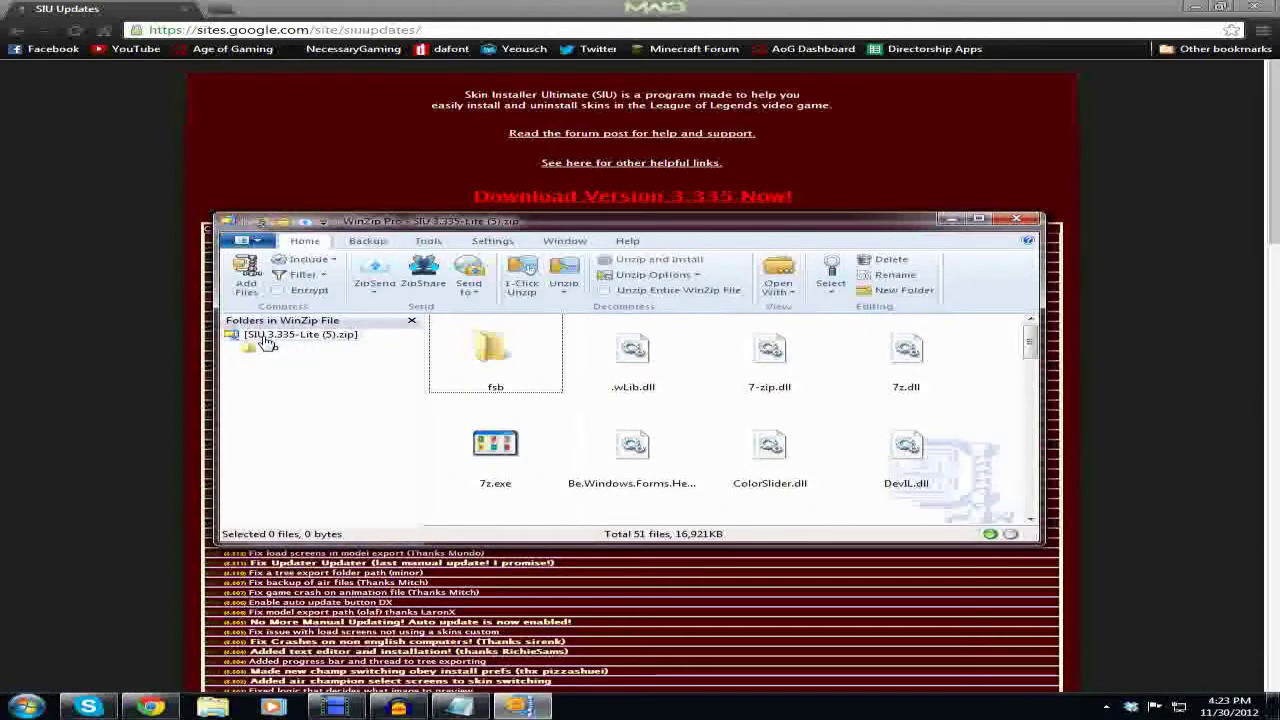
# - Unzip the SIU 3.335-Lite archive into the Desktop's Skin Installer folder
pyautogui.click(265, 339)
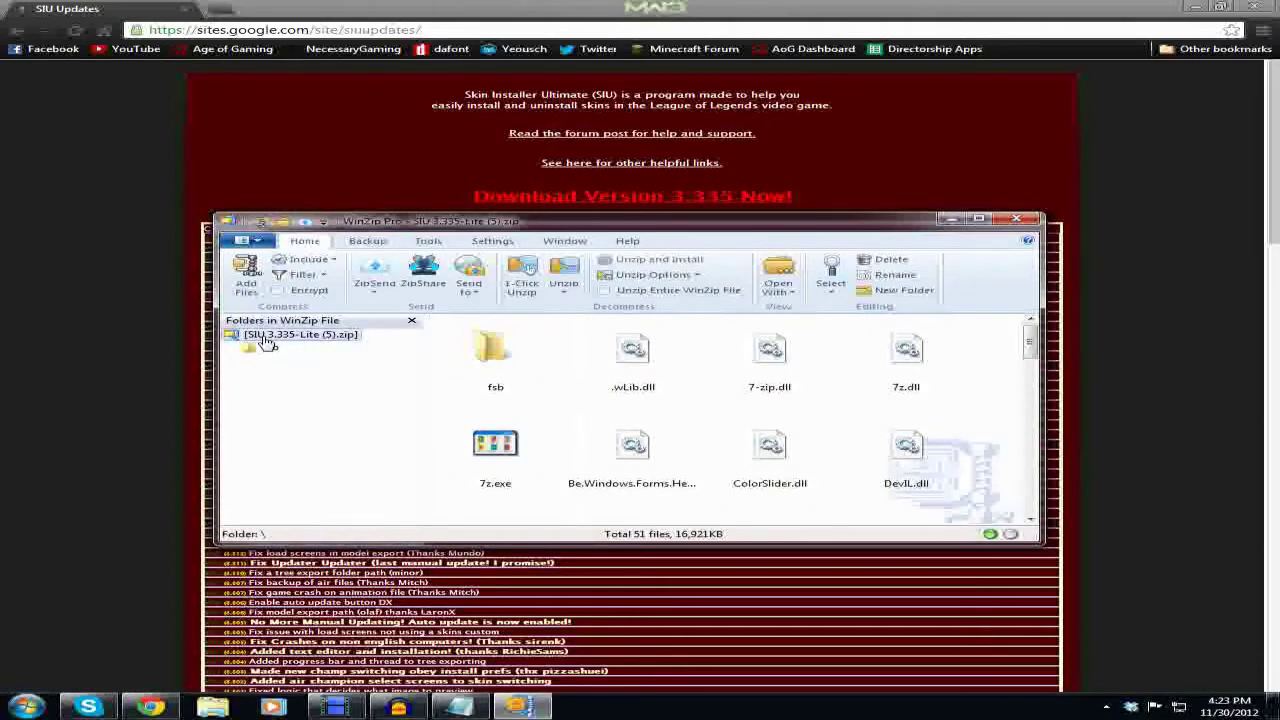
pyautogui.click(566, 290)
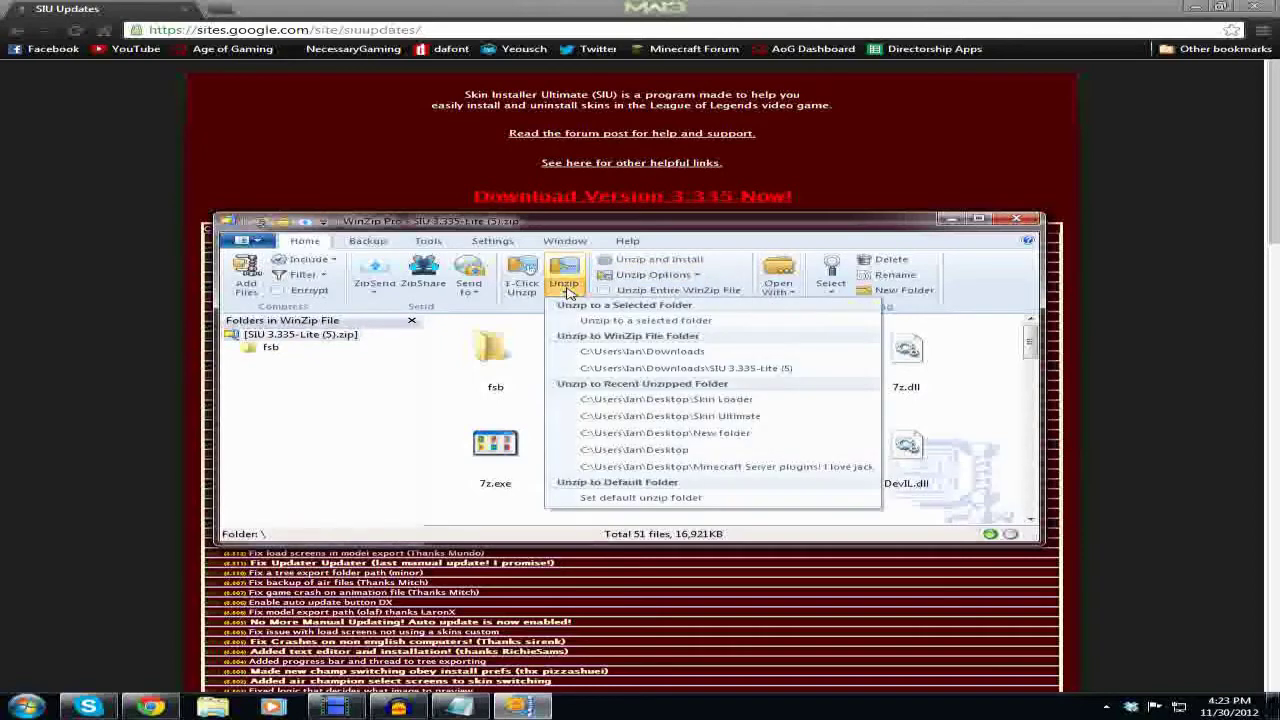
pyautogui.click(620, 322)
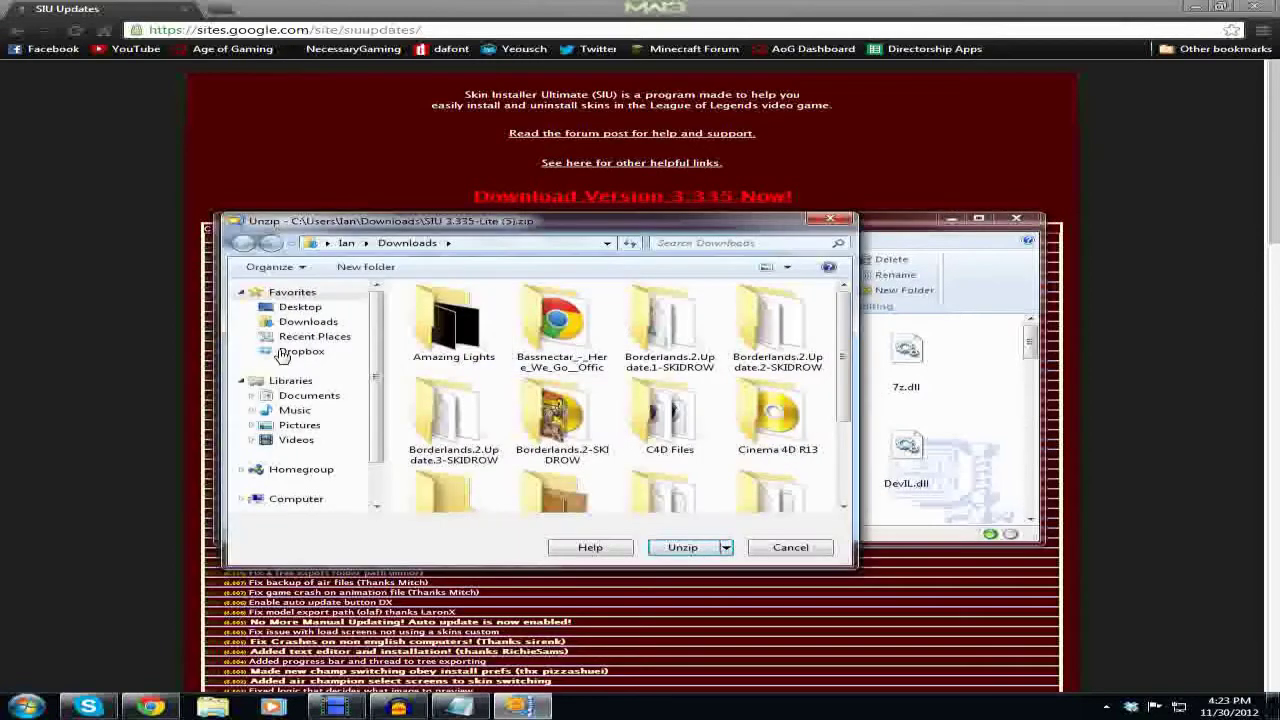
pyautogui.click(300, 307)
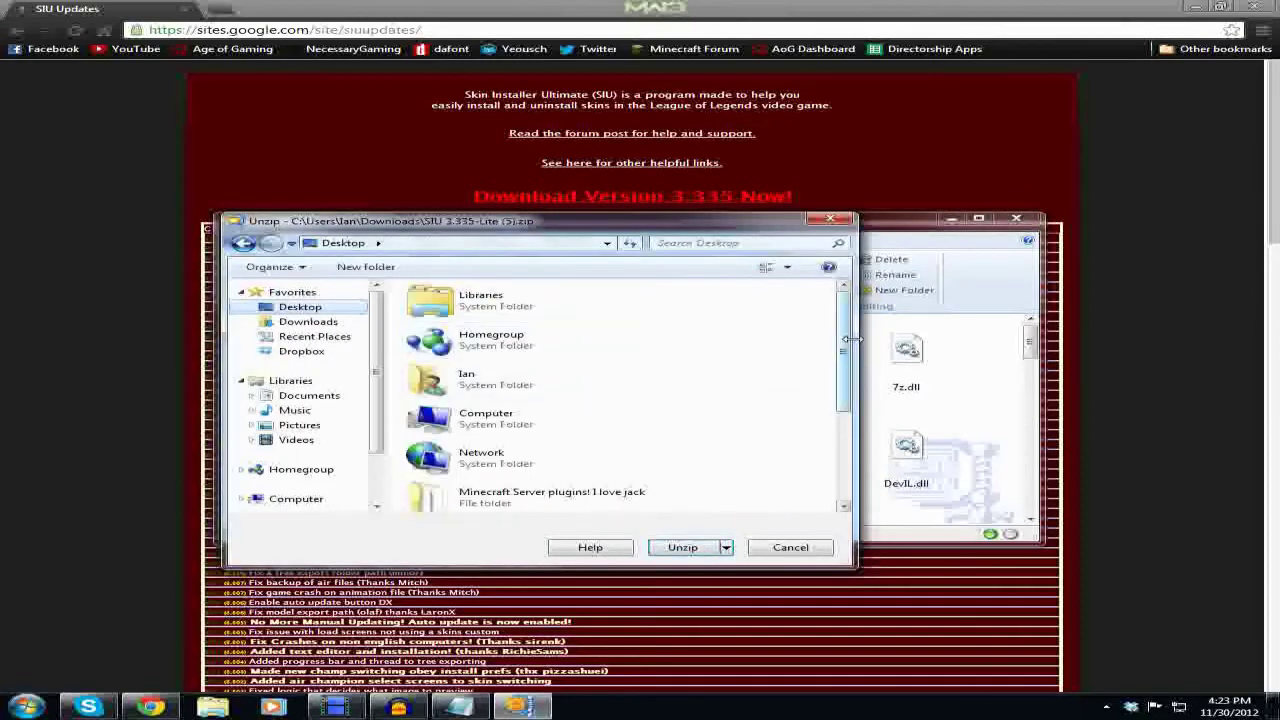
pyautogui.scroll(-3, 836, 472)
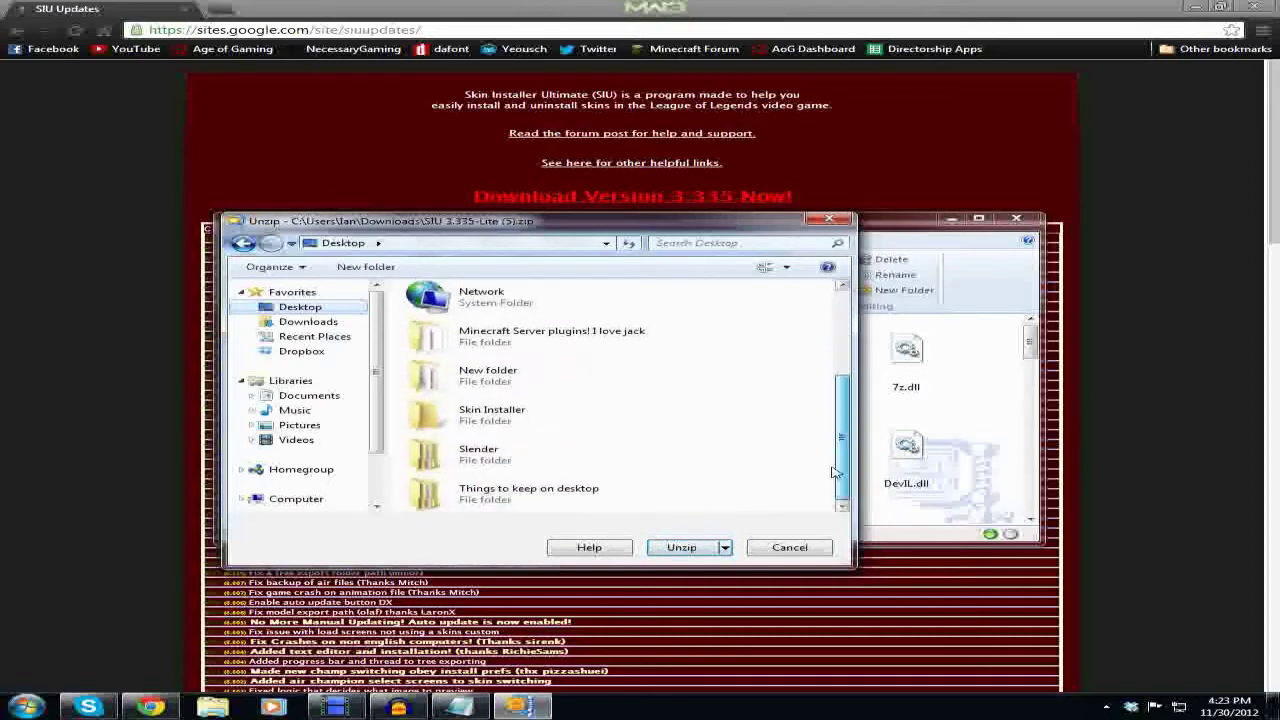
pyautogui.click(500, 414)
pyautogui.click(681, 546)
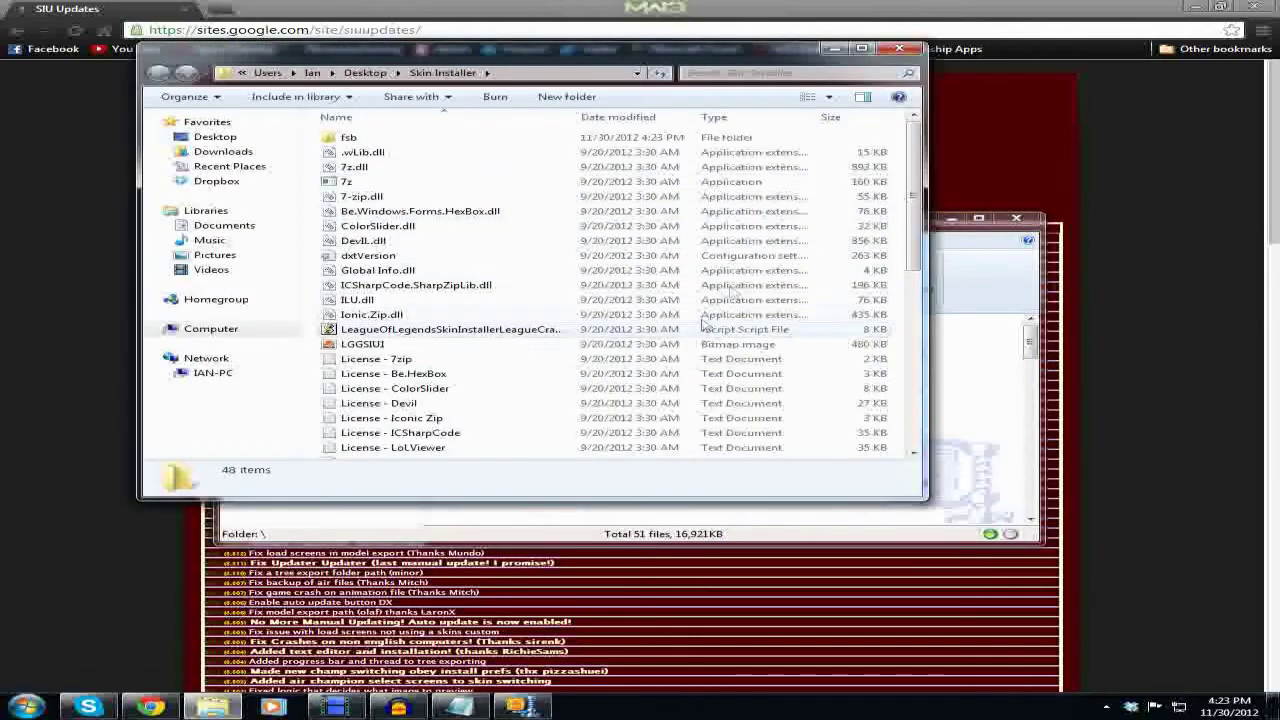
# - Run Skin Installer Ultimate from the extracted Skin Installer folder
pyautogui.moveTo(907, 228); pyautogui.dragTo(896, 420)
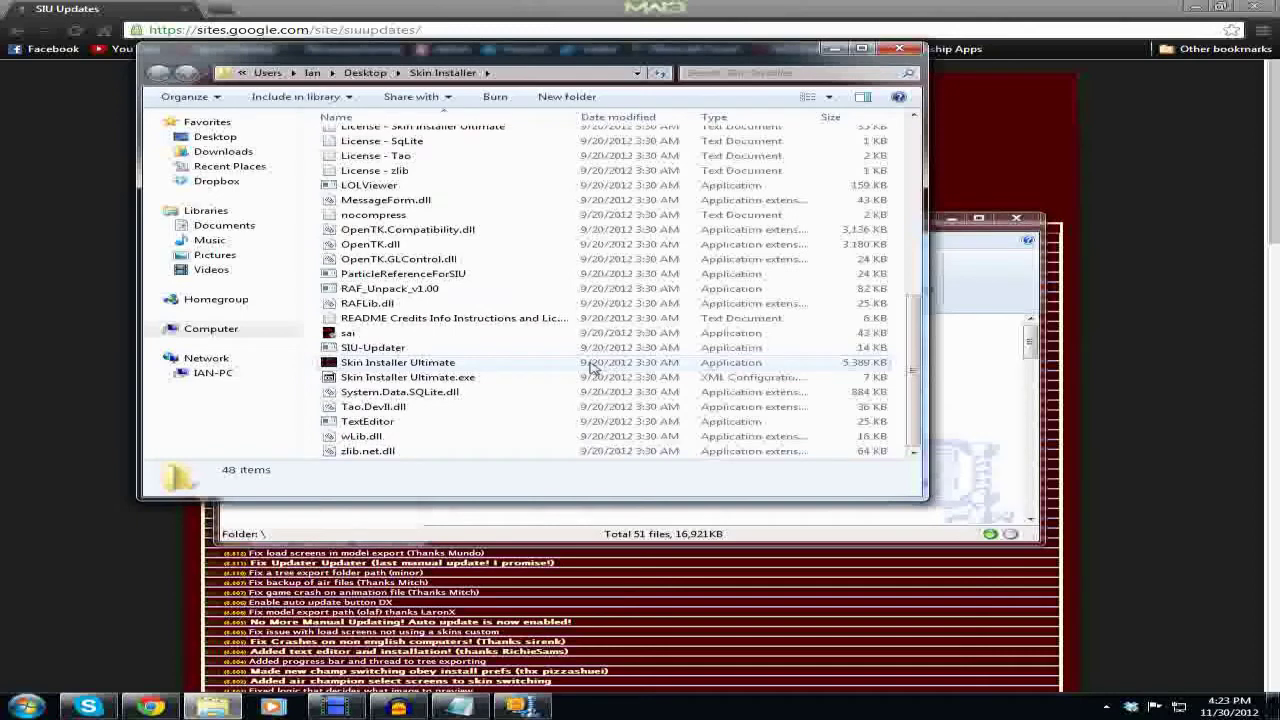
pyautogui.click(350, 364)
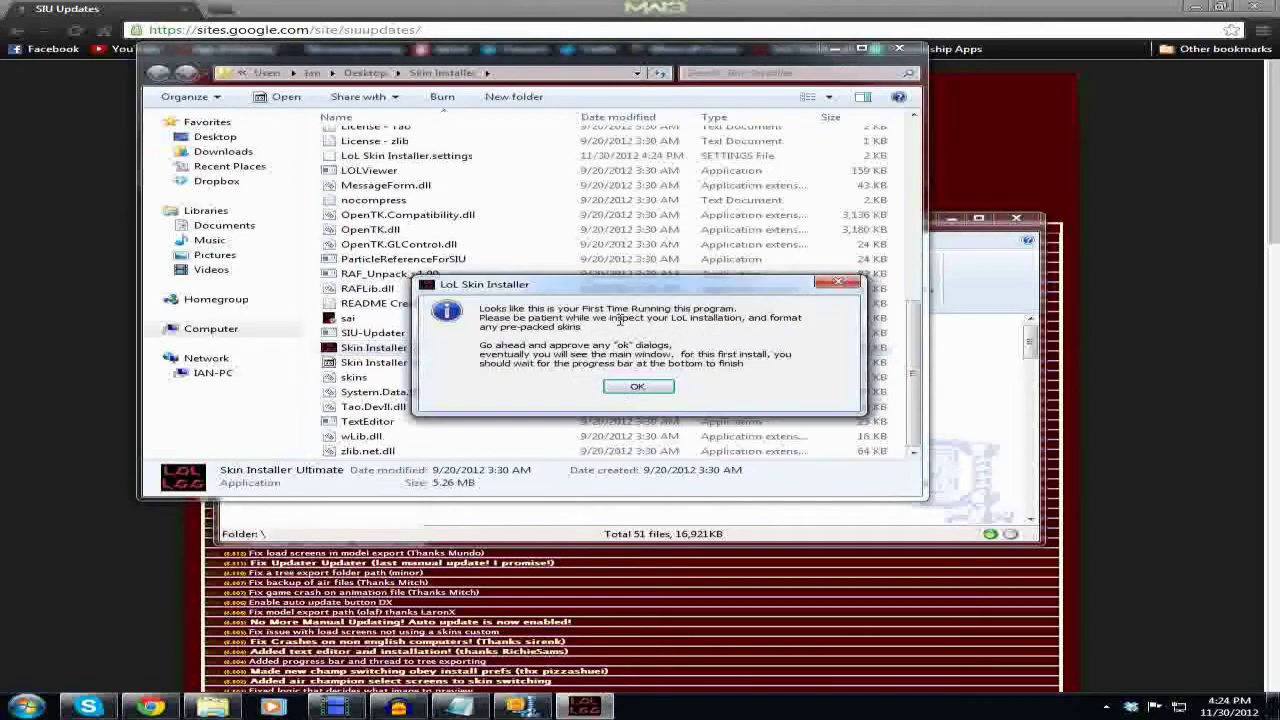
# - Dismiss the first-run notice, minimize Skin Installer, and close the WinZip archive
pyautogui.click(660, 390)
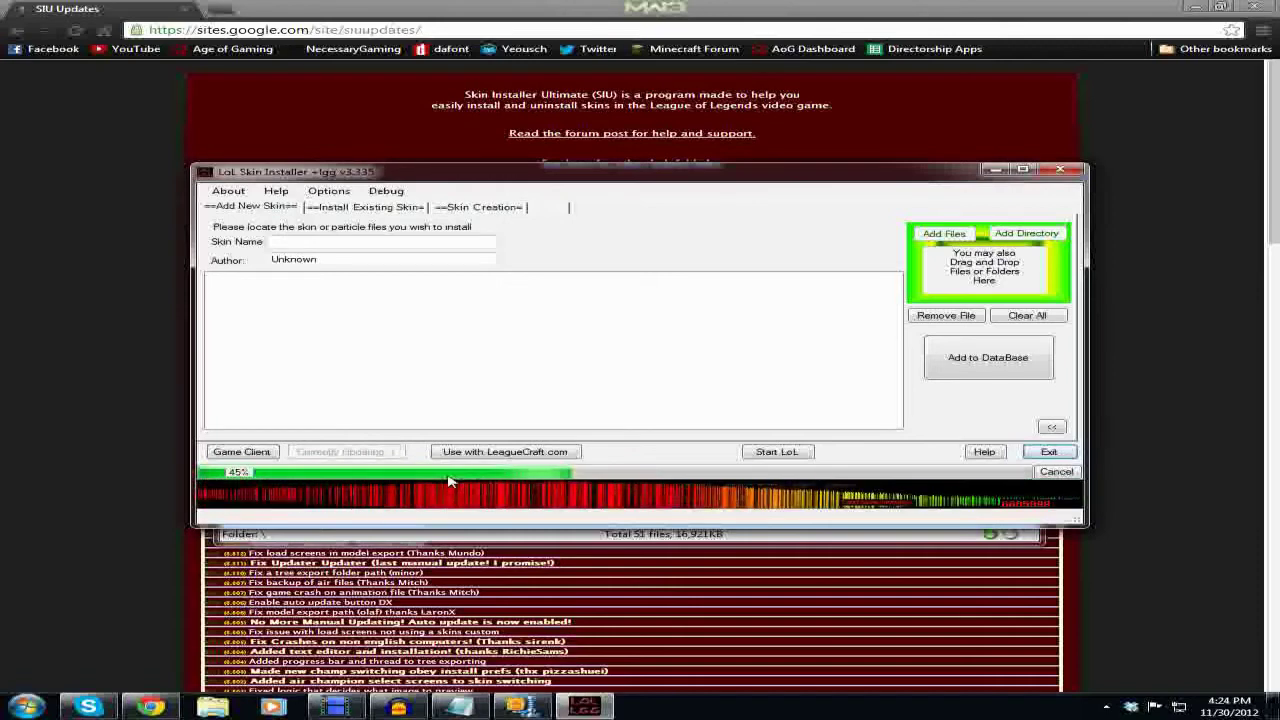
pyautogui.click(995, 172)
pyautogui.click(1017, 218)
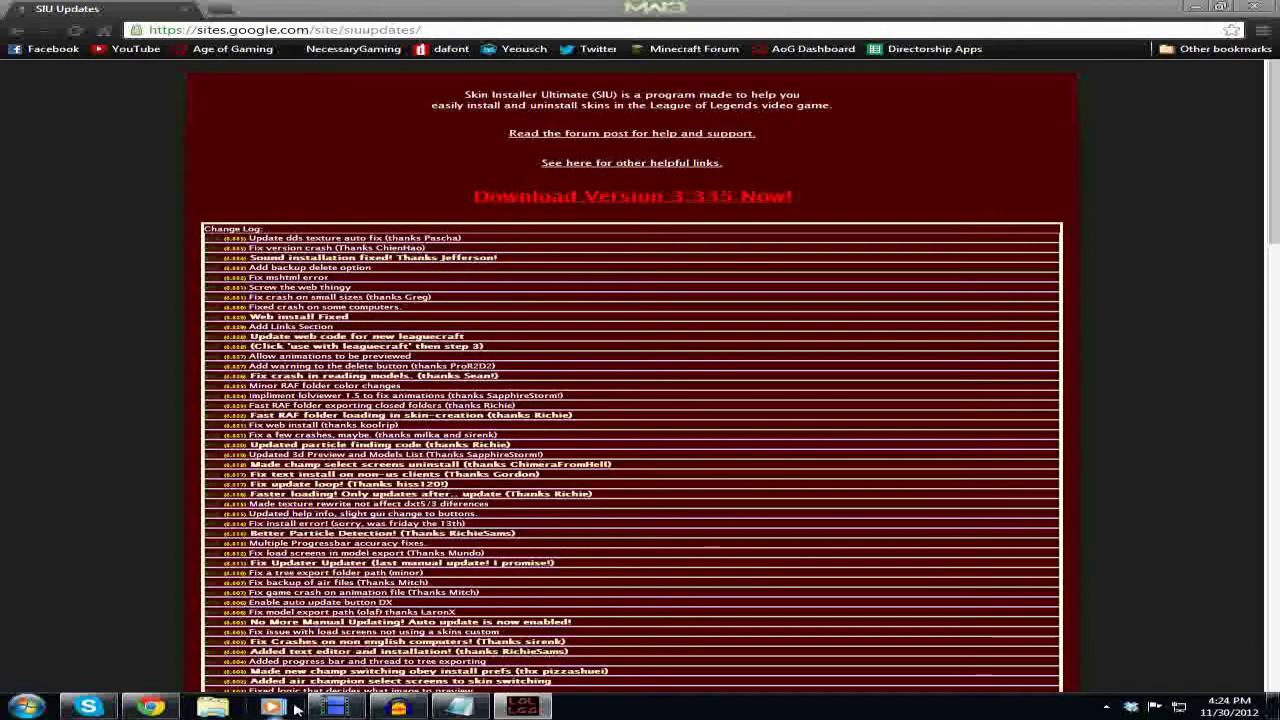
# - Copy the leaguecraft.com address from the notes and ready Chrome's address bar for pasting
pyautogui.click(455, 706)
pyautogui.moveTo(298, 155); pyautogui.dragTo(118, 157)
pyautogui.rightClick(152, 157)
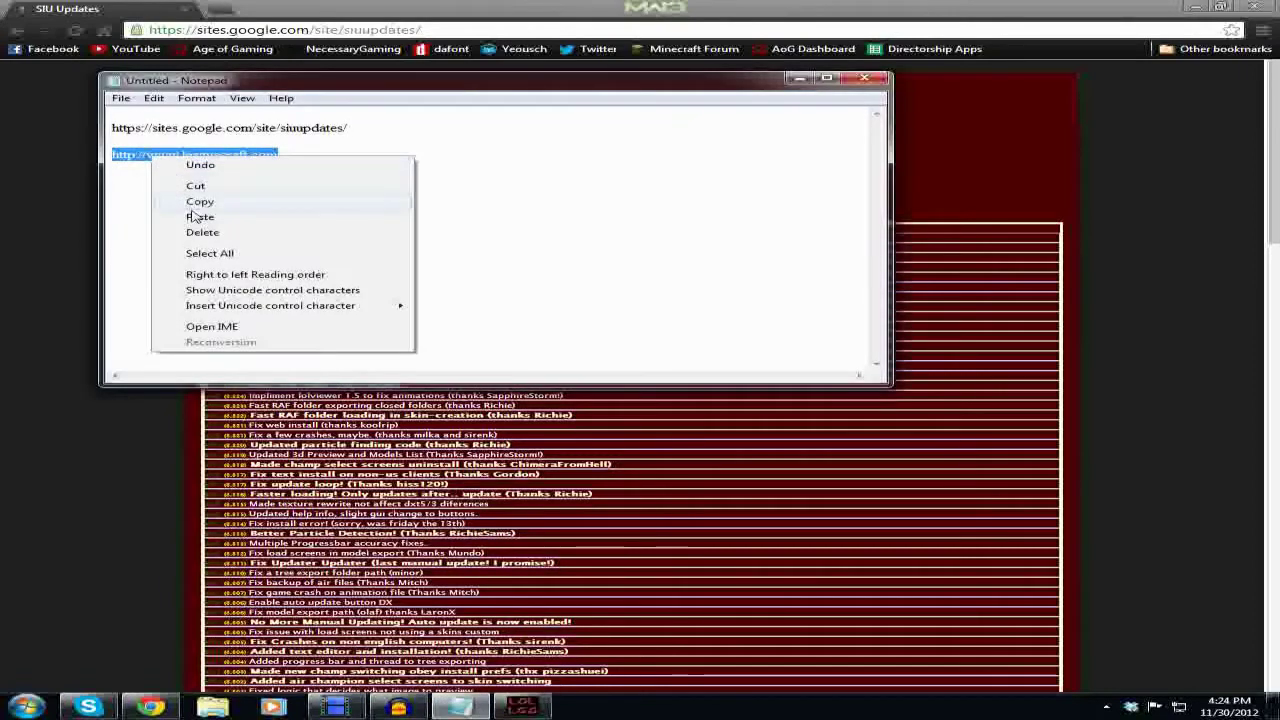
pyautogui.click(200, 200)
pyautogui.click(300, 33)
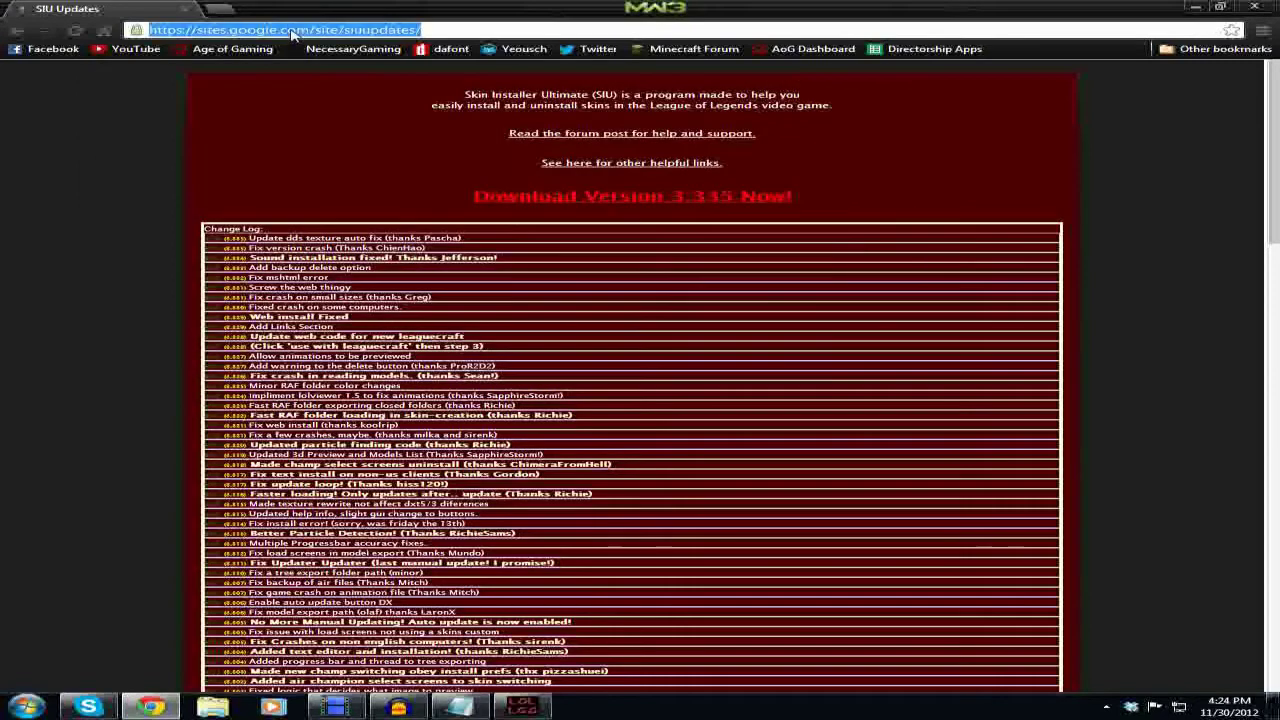
pyautogui.rightClick(296, 34)
pyautogui.click(346, 104)
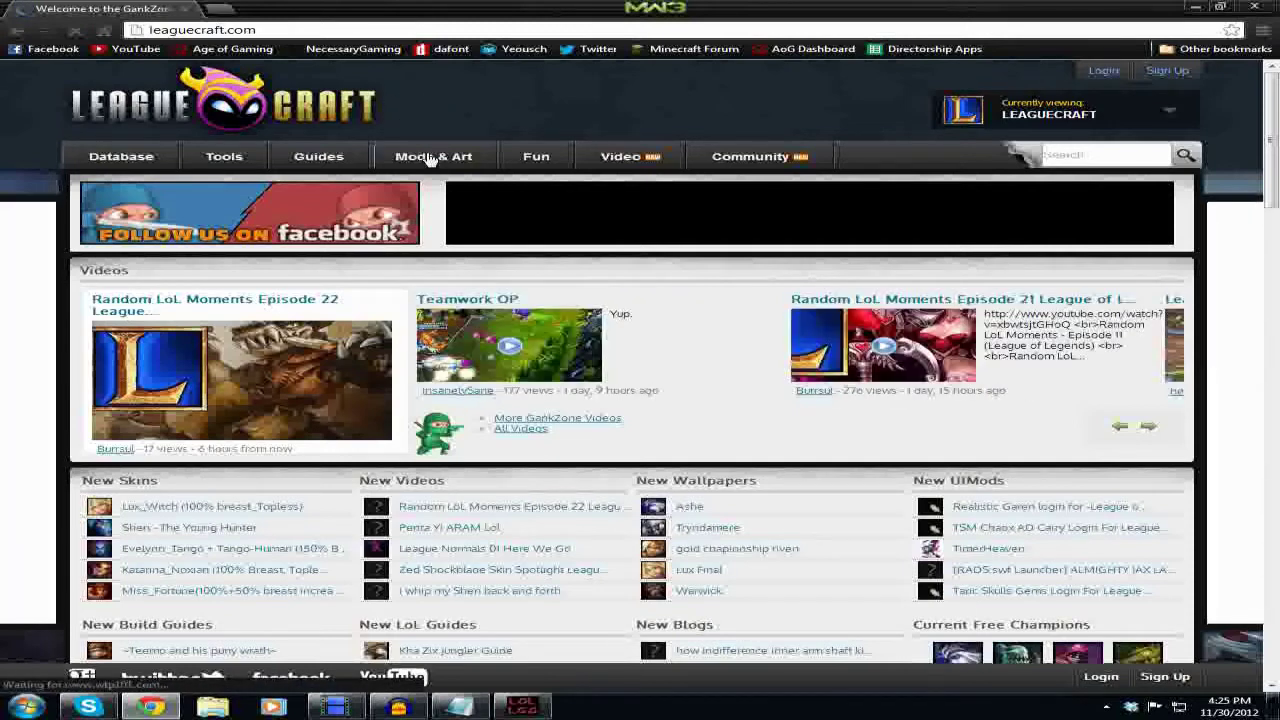
pyautogui.moveTo(427, 160)
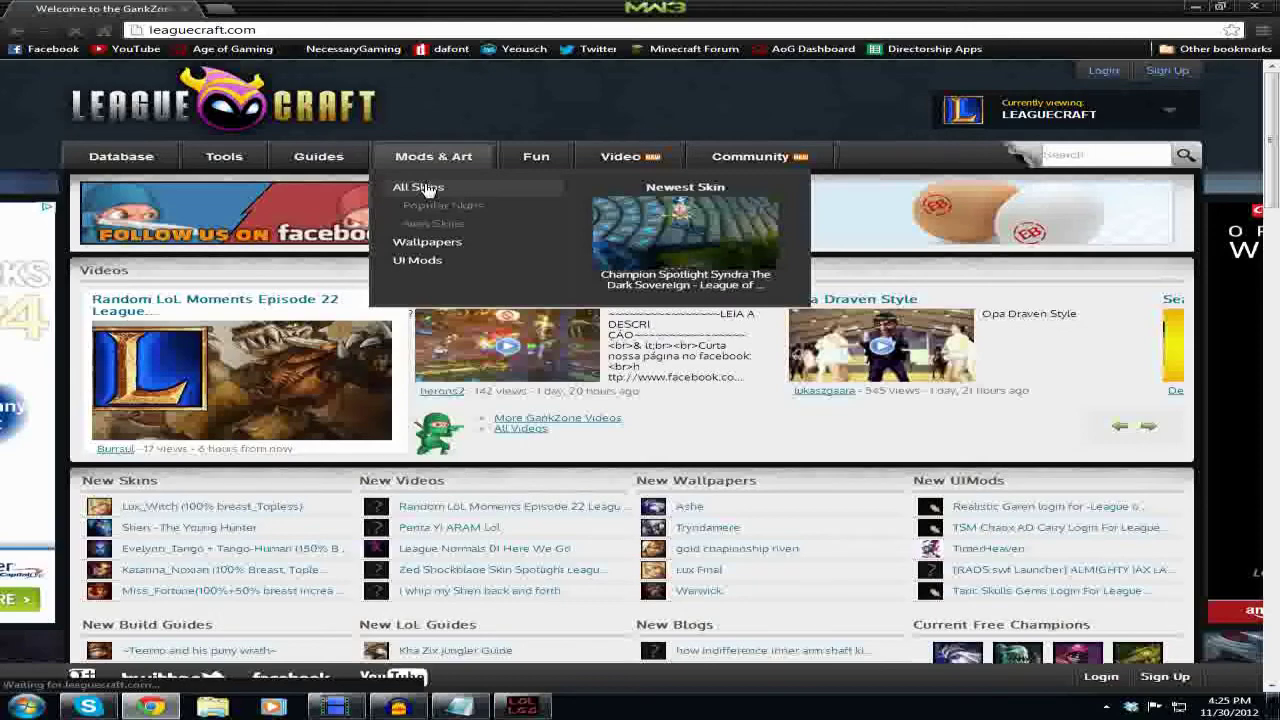
pyautogui.click(427, 188)
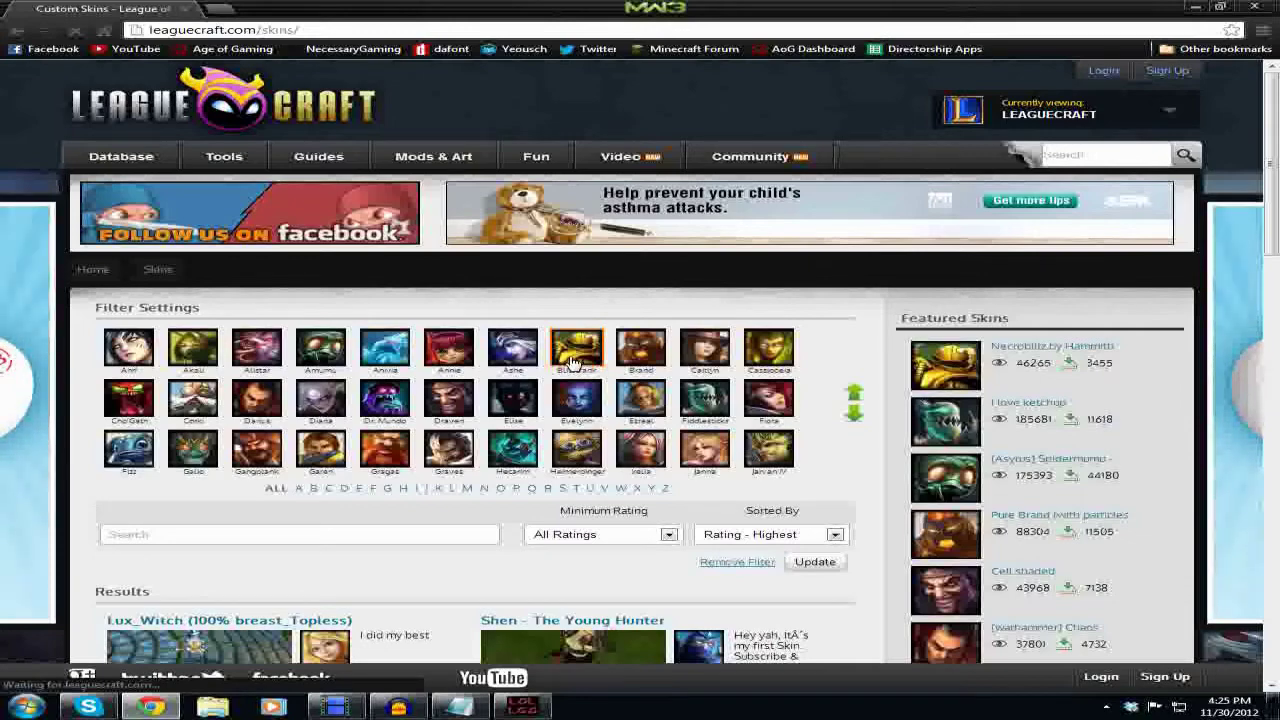
pyautogui.click(575, 362)
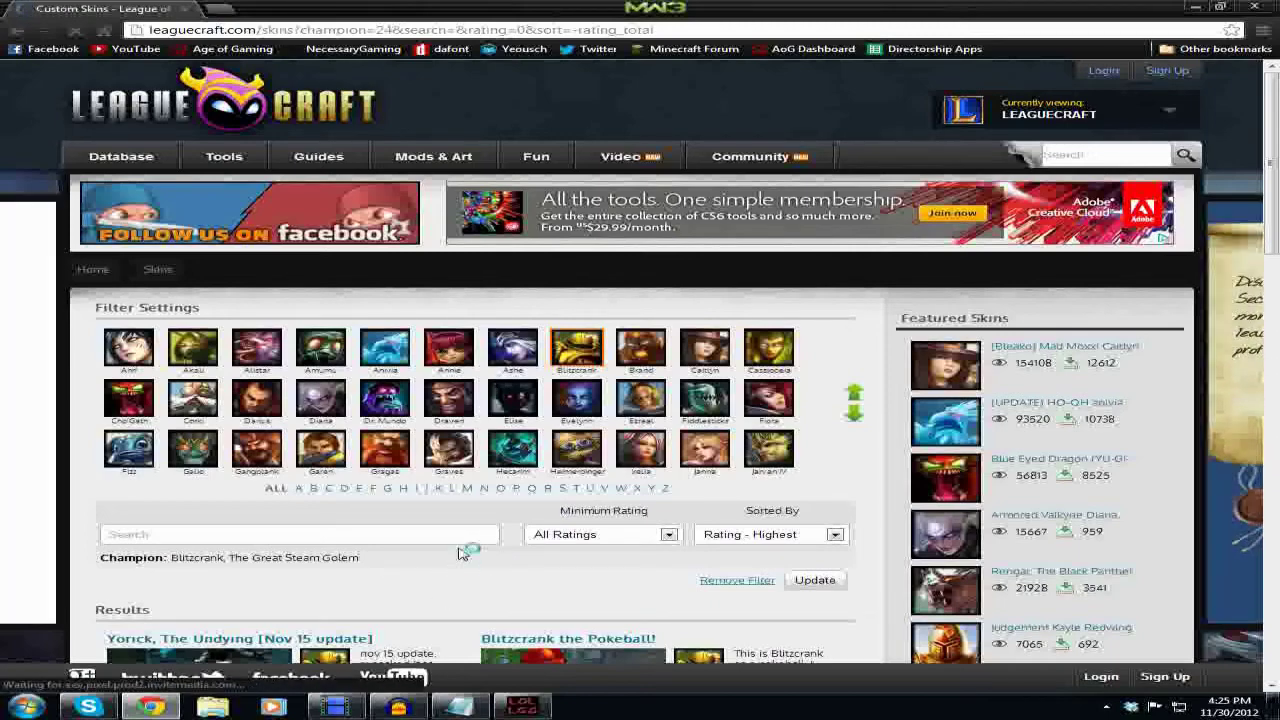
pyautogui.scroll(-1, 458, 549)
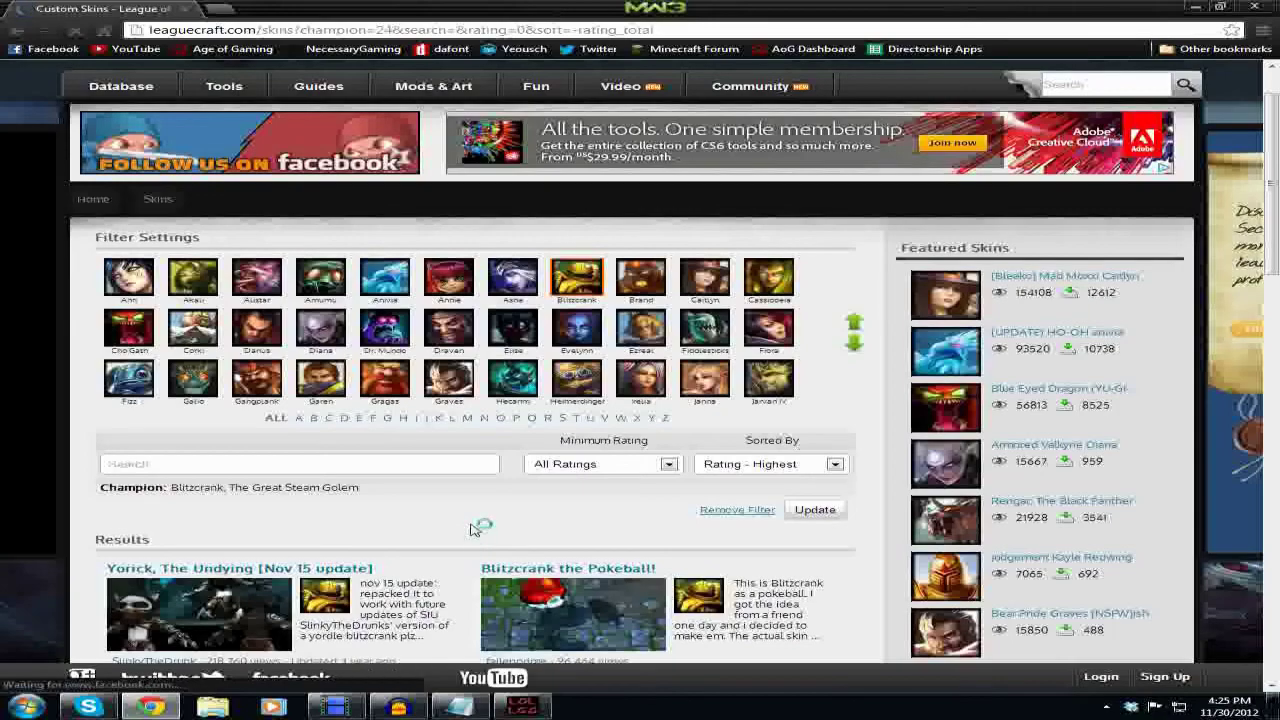
pyautogui.scroll(-2, 462, 540)
pyautogui.scroll(-1, 470, 483)
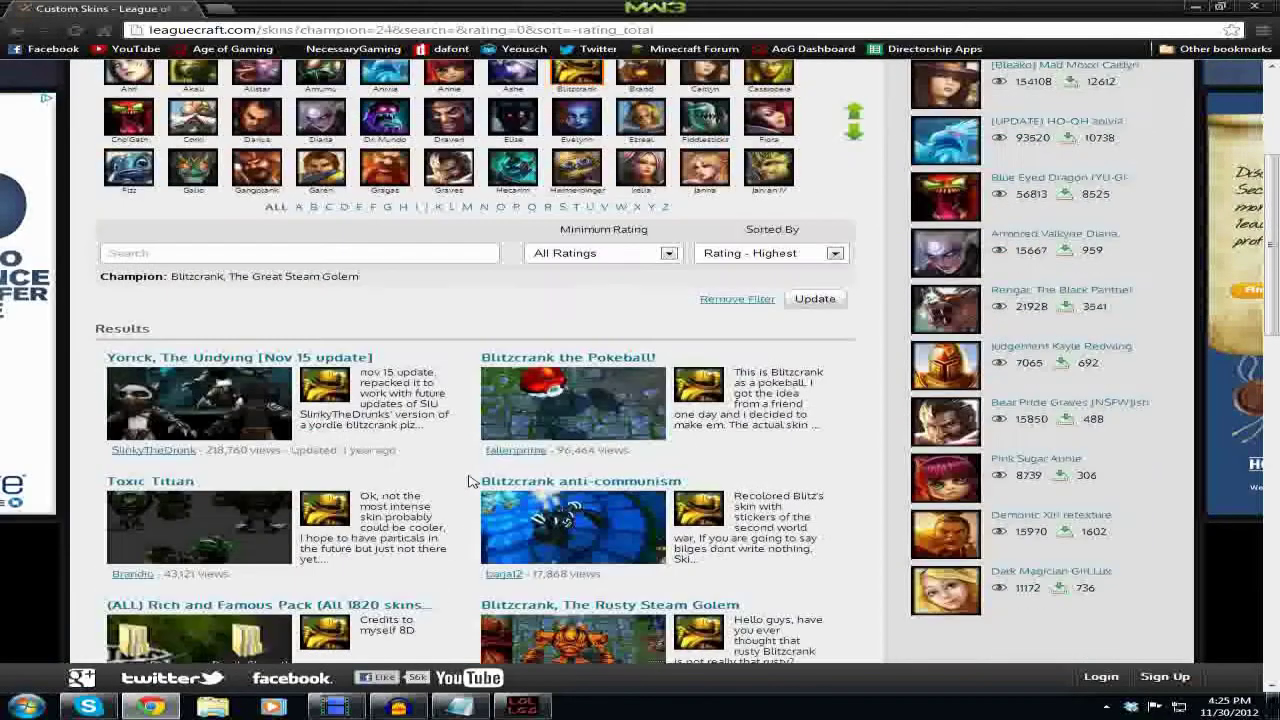
pyautogui.scroll(-2, 470, 483)
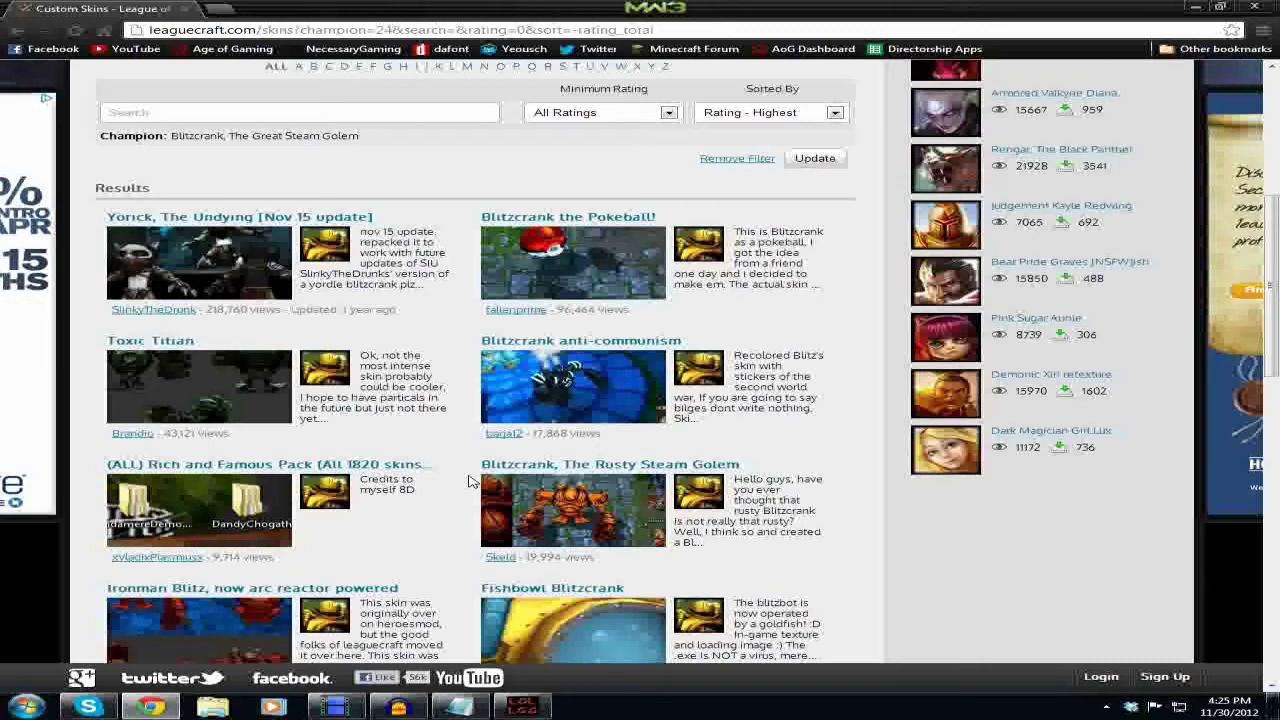
# - Download Blitzcrank's The Rusty Steam Golem skin from LeagueCraft as 1981.zip
pyautogui.click(570, 512)
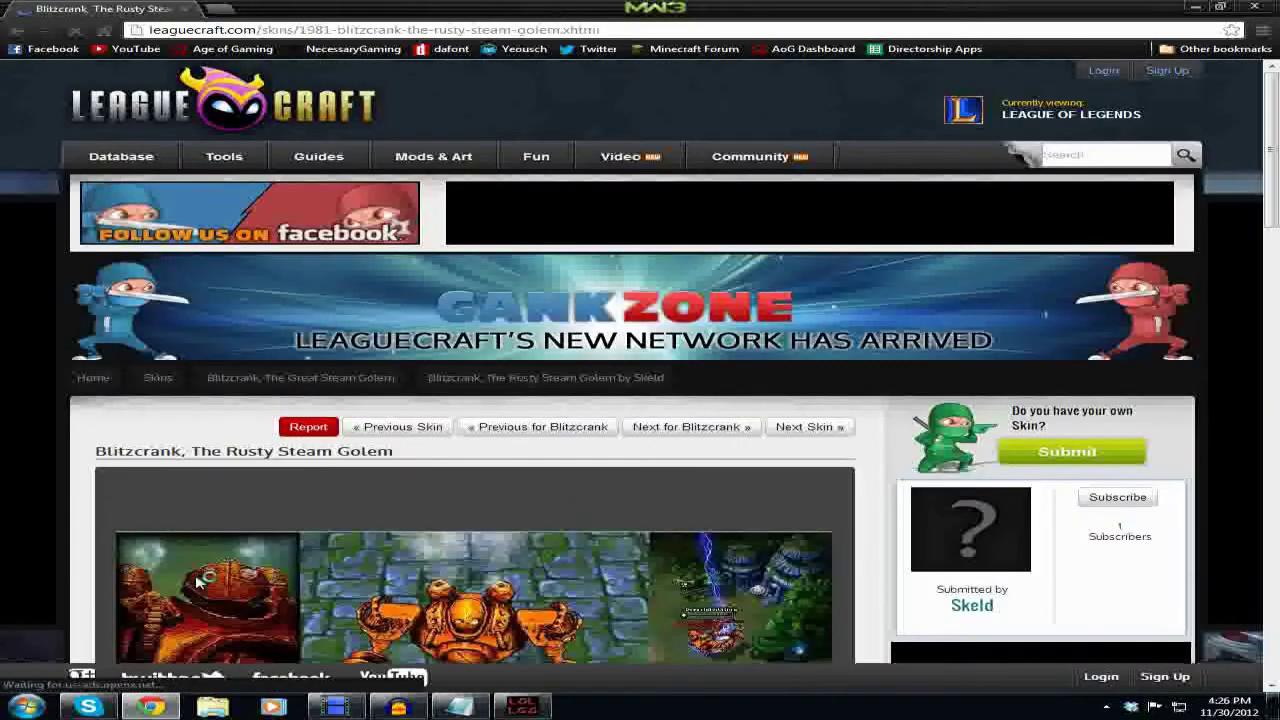
pyautogui.scroll(-2, 215, 560)
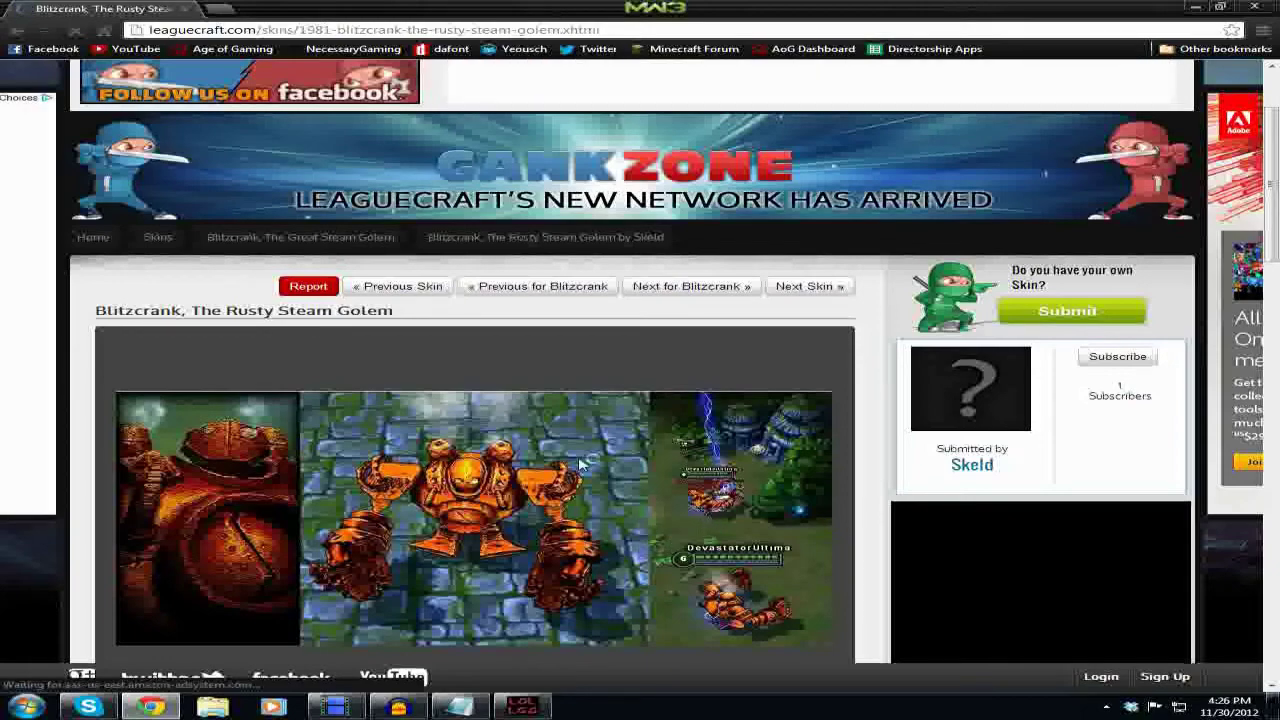
pyautogui.scroll(-1, 578, 462)
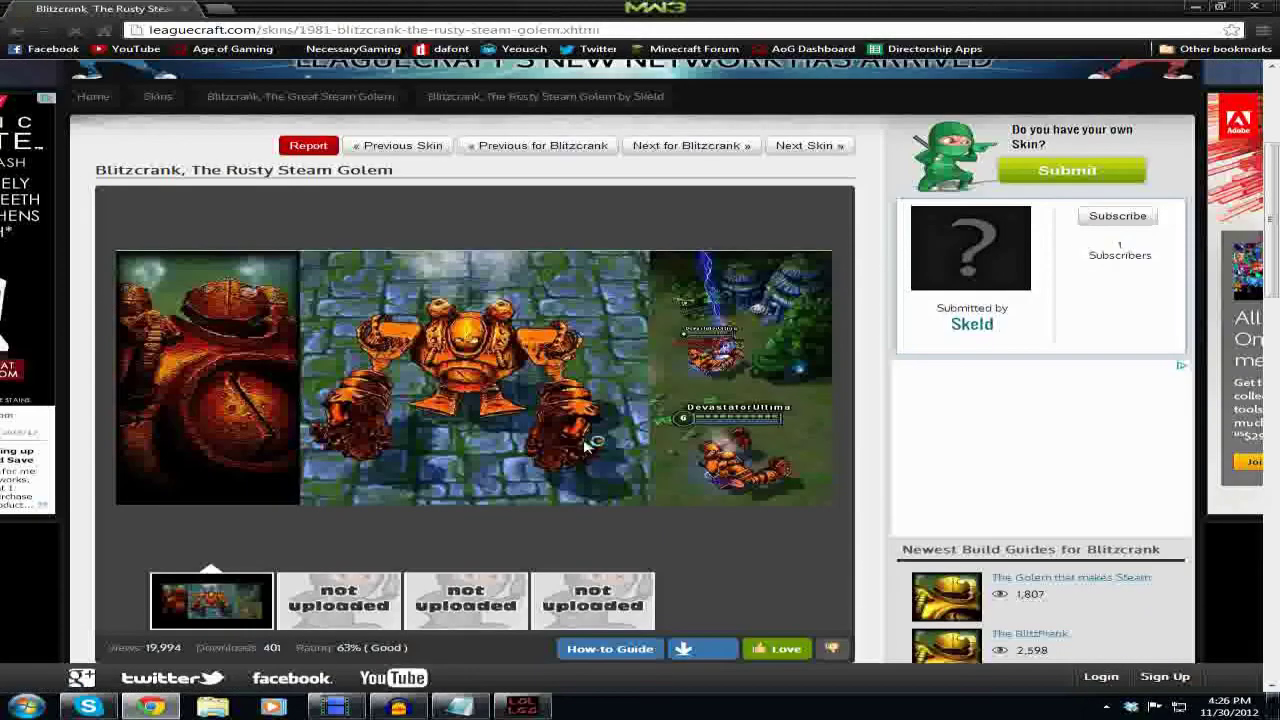
pyautogui.scroll(-1, 665, 537)
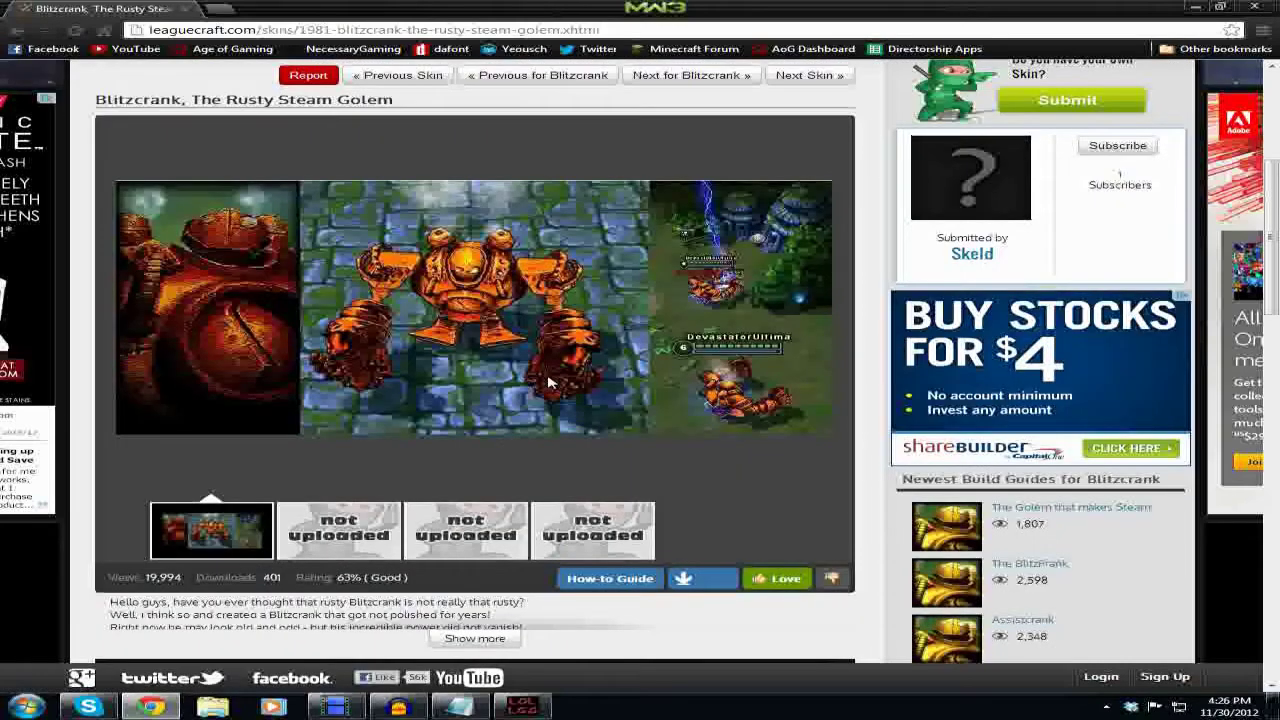
pyautogui.click(700, 580)
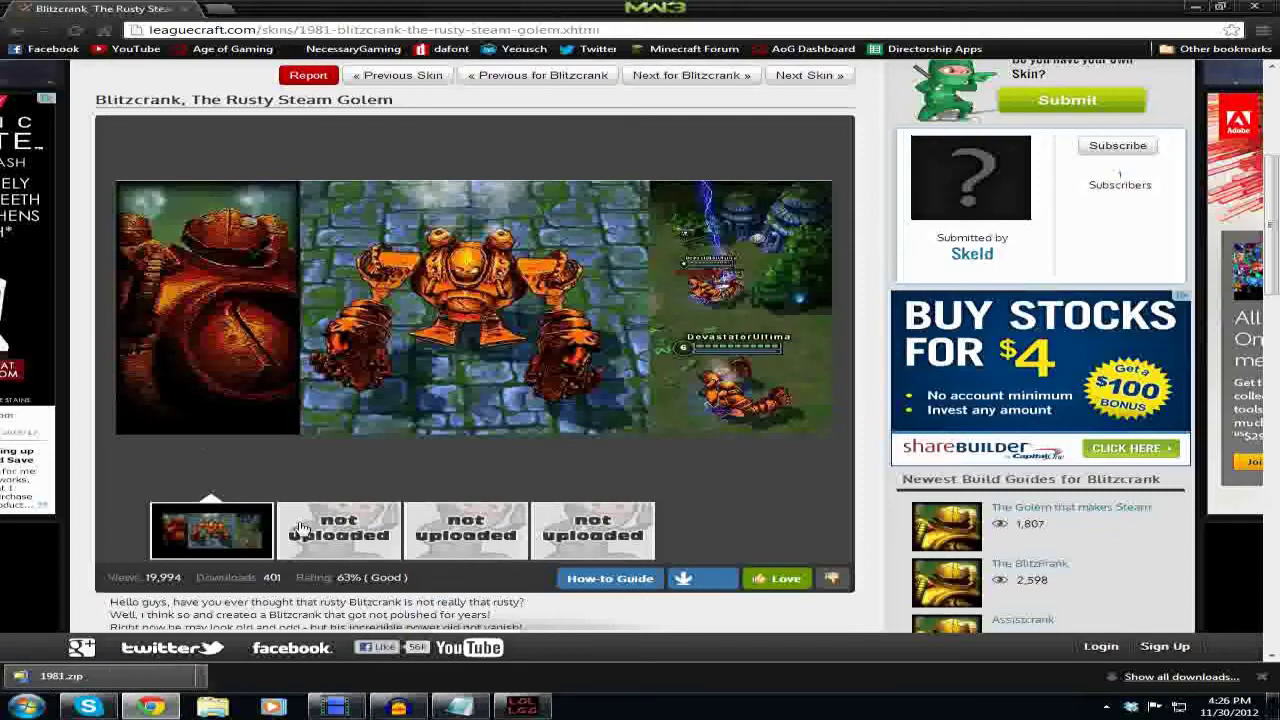
pyautogui.click(70, 678)
# - Minimize Chrome and Notepad and restore the LoL Skin Installer window
pyautogui.click(1192, 8)
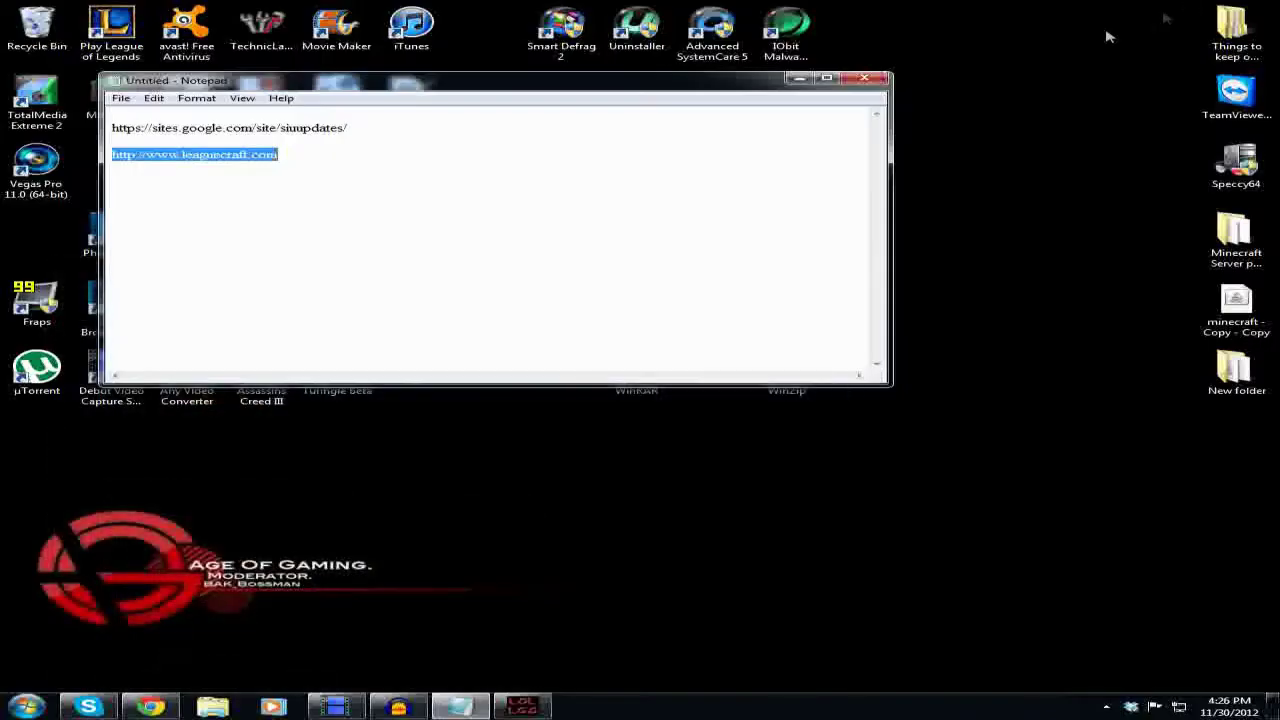
pyautogui.click(800, 78)
pyautogui.click(522, 707)
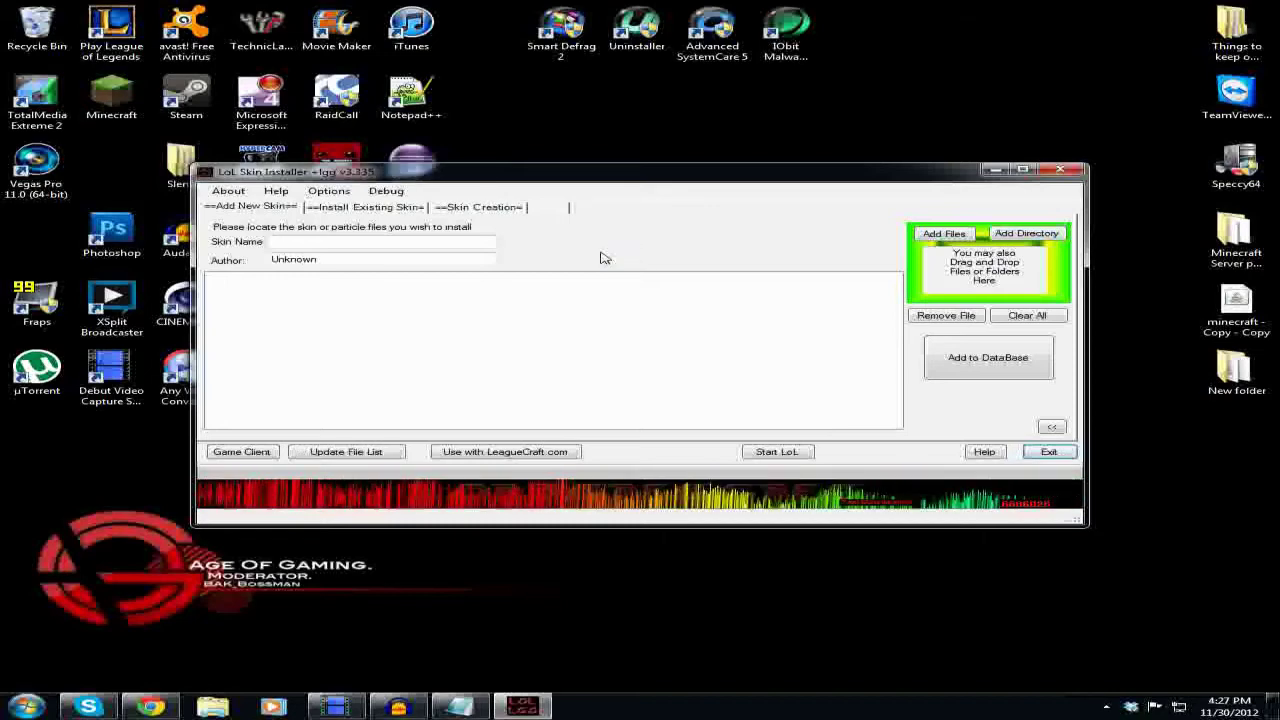
# - Move the 1981 zip from the Downloads folder onto the desktop, then minimize Explorer
pyautogui.click(212, 707)
pyautogui.click(210, 151)
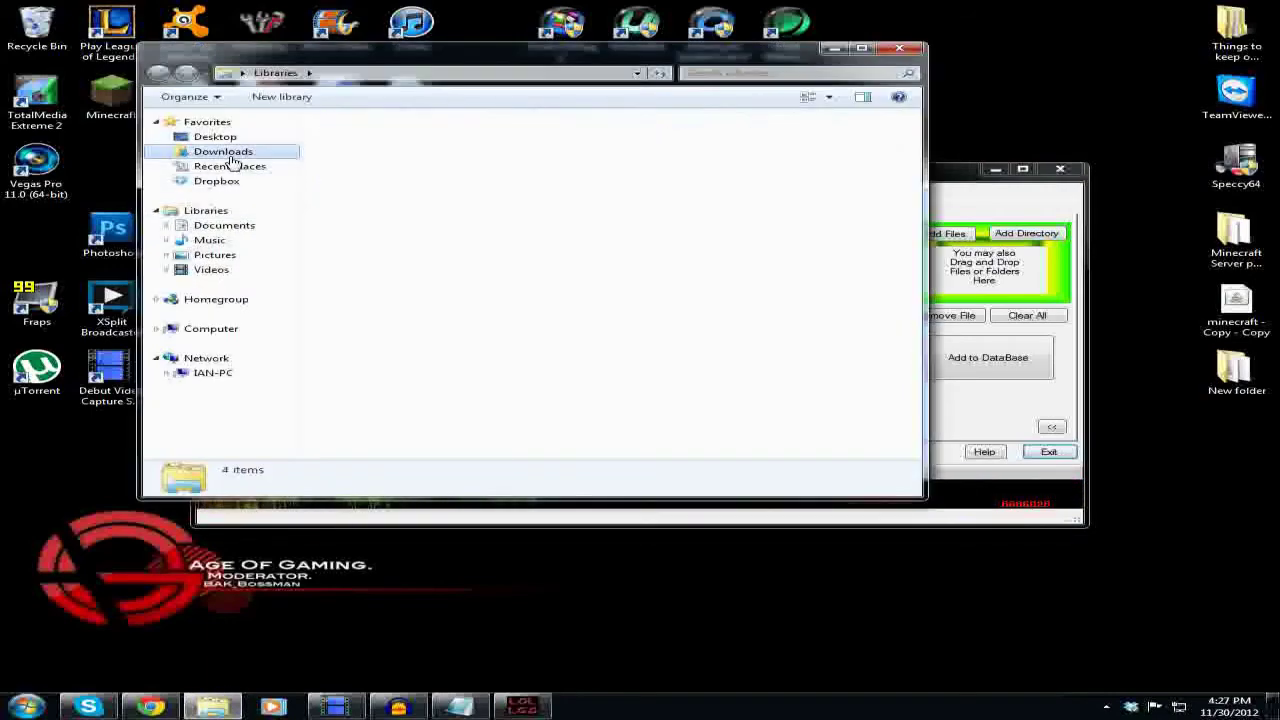
pyautogui.click(916, 166)
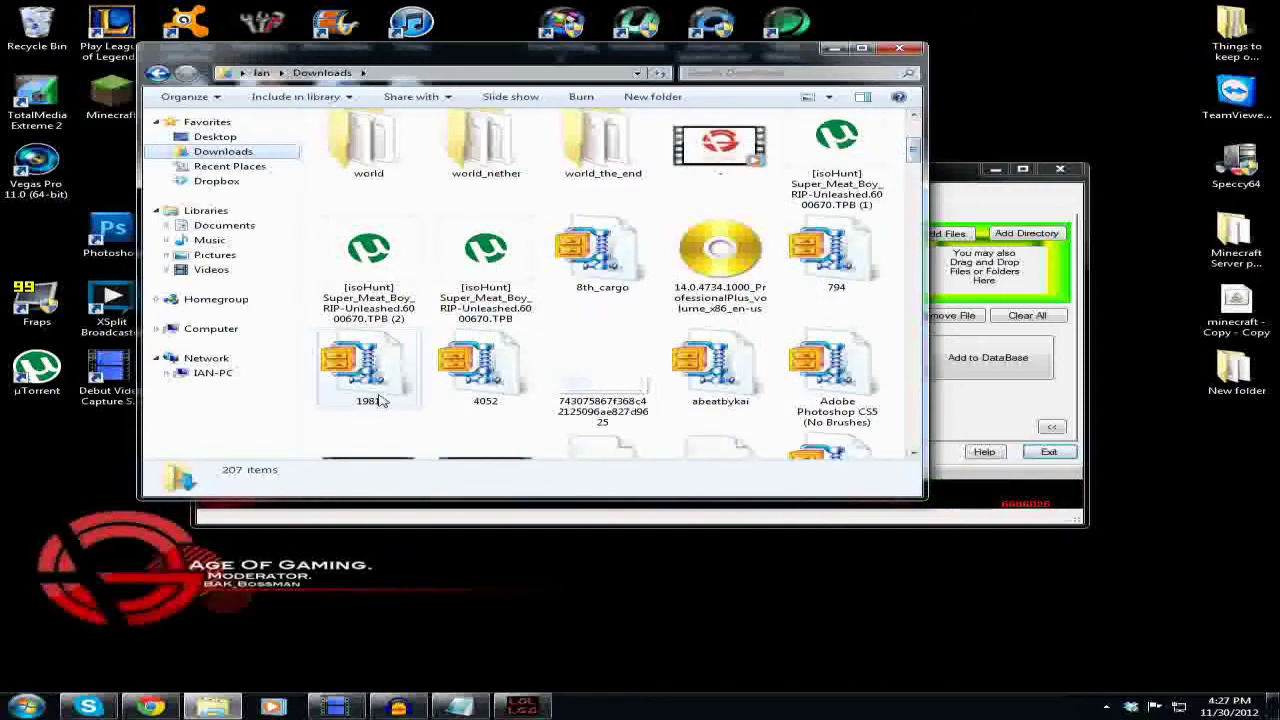
pyautogui.click(364, 368)
pyautogui.moveTo(467, 621); pyautogui.dragTo(480, 625)
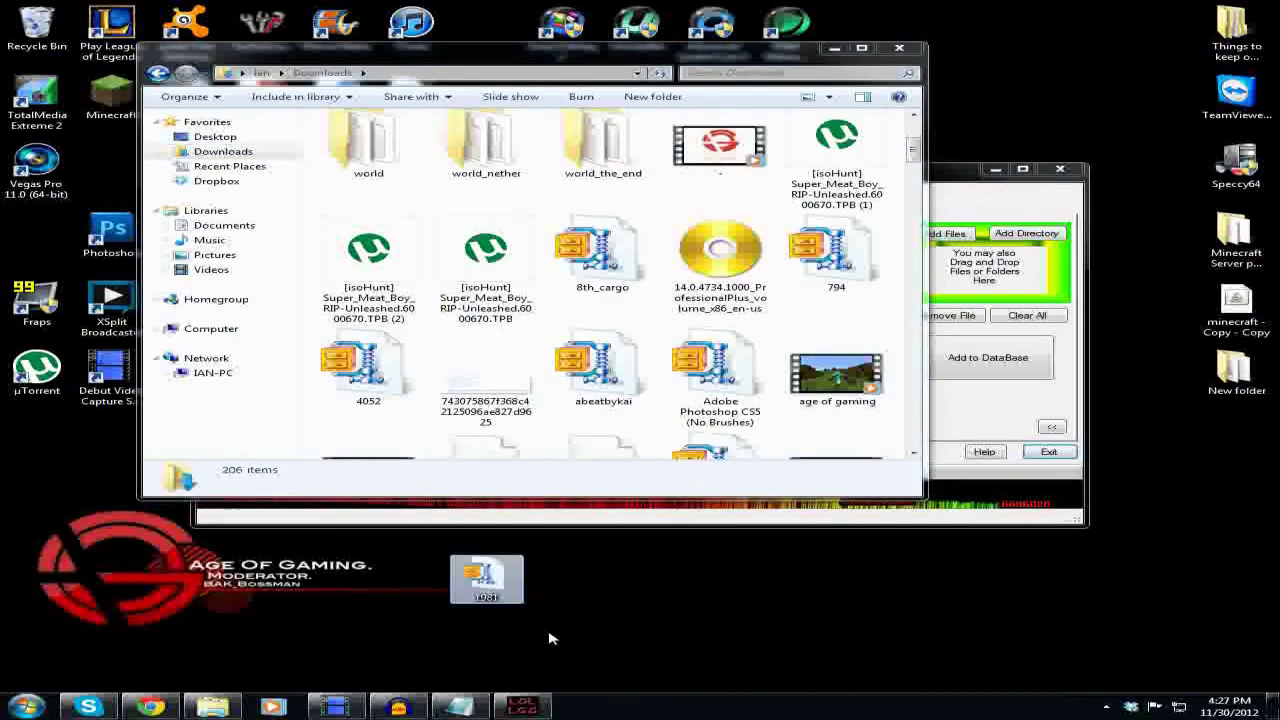
pyautogui.click(838, 48)
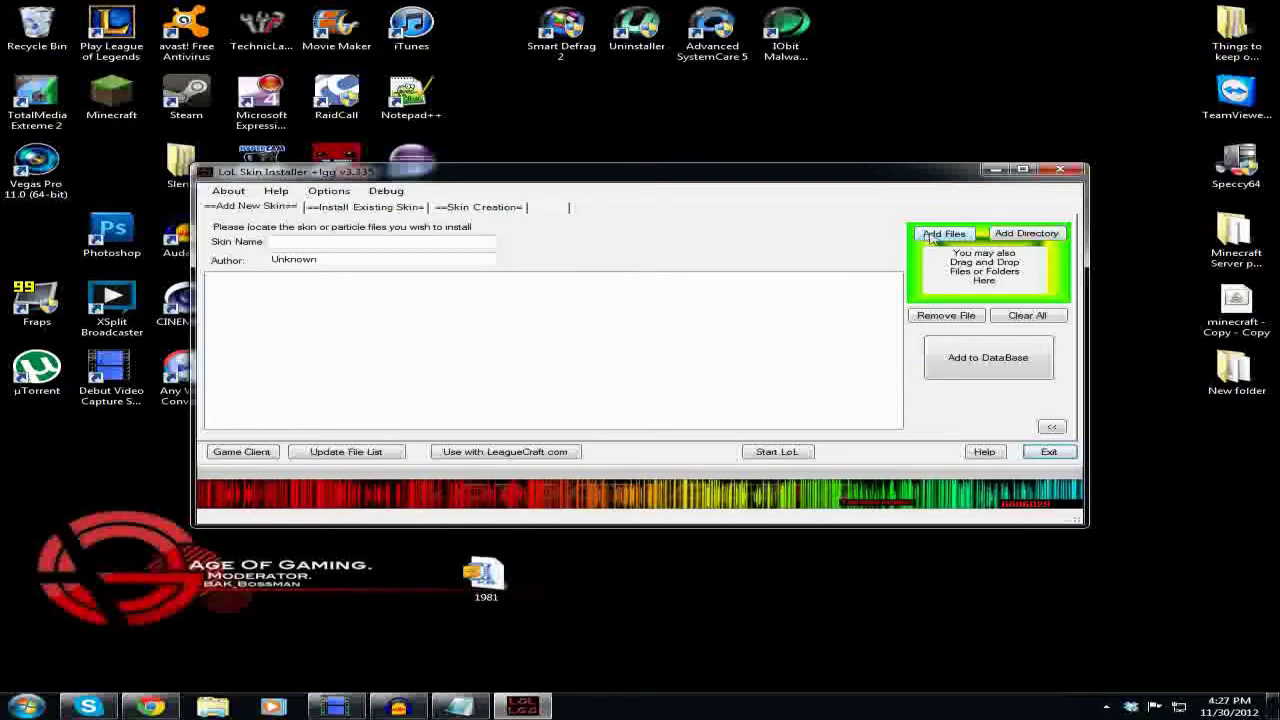
# - Add the desktop 1981 file's skin files to the database as blitzcrankloadscreen.dds
pyautogui.click(490, 578)
pyautogui.moveTo(490, 578); pyautogui.dragTo(943, 237)
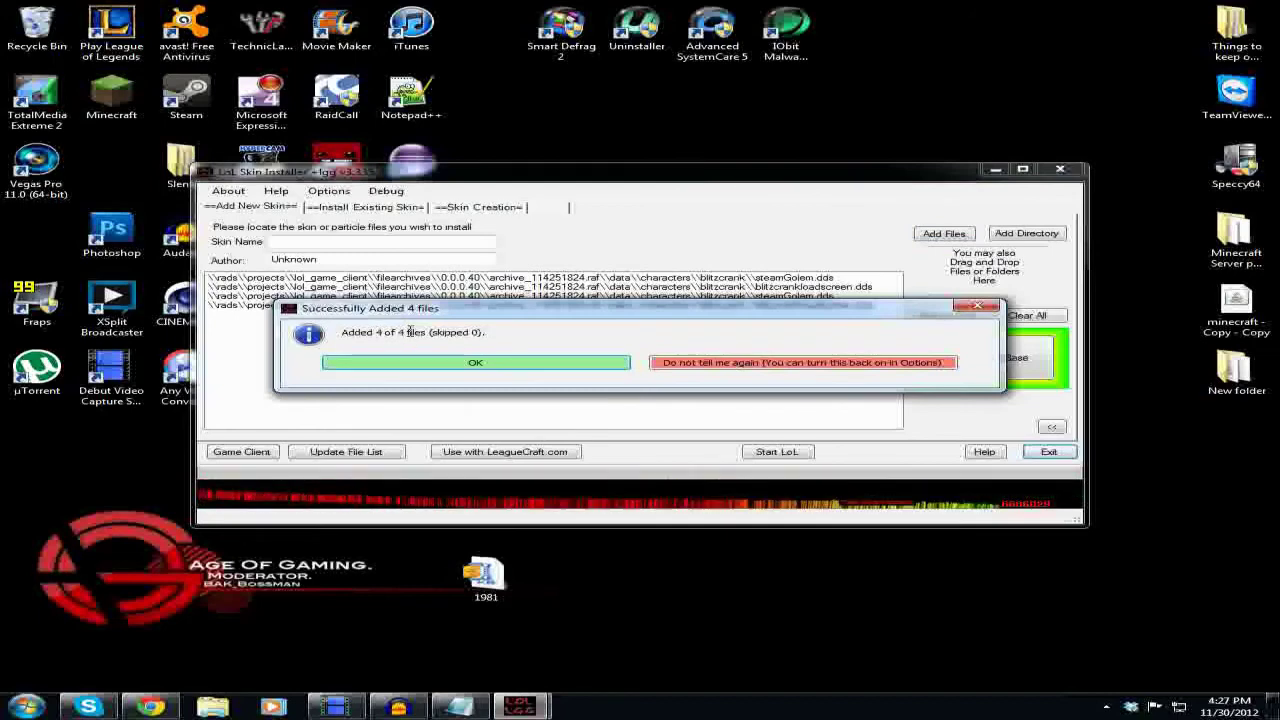
pyautogui.click(454, 362)
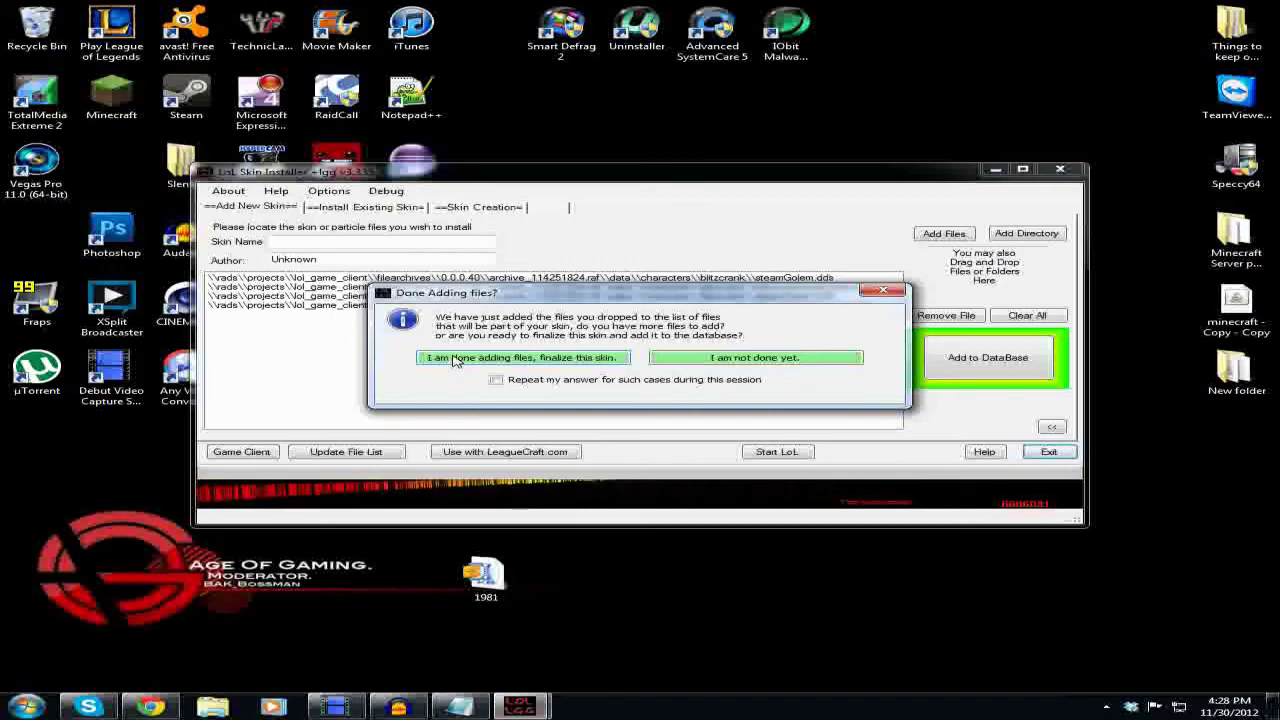
pyautogui.click(527, 362)
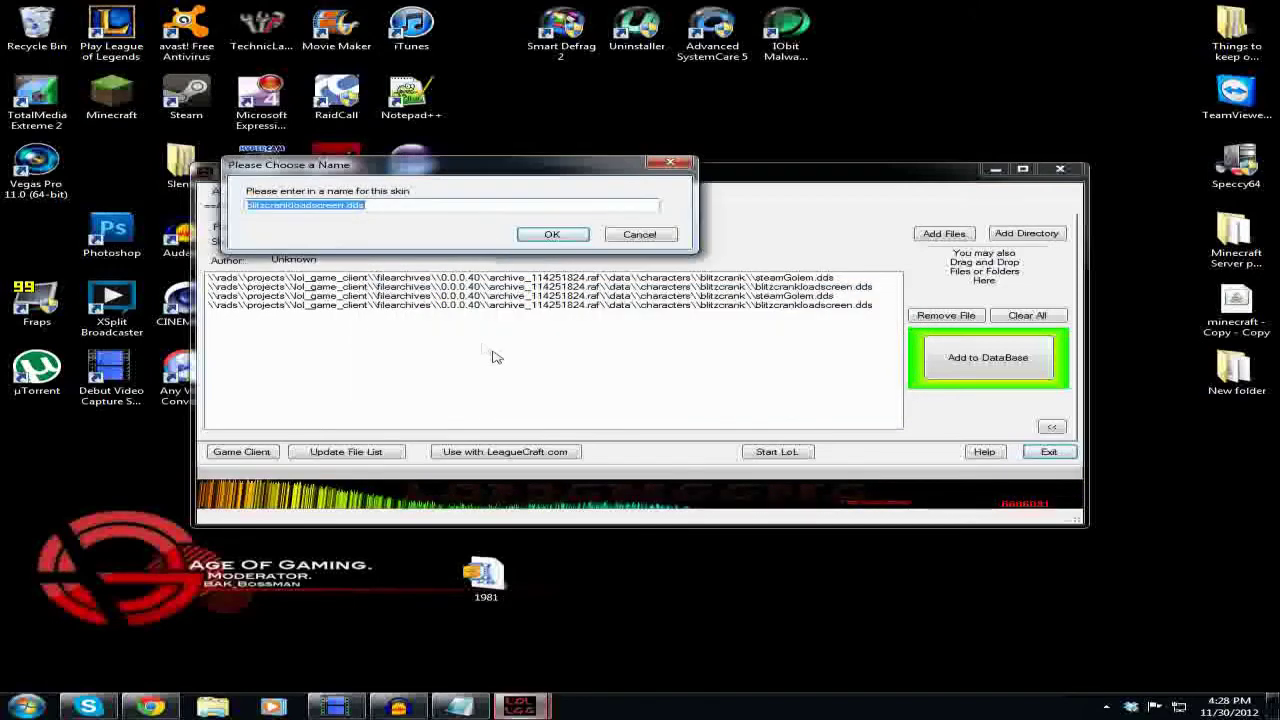
pyautogui.click(552, 234)
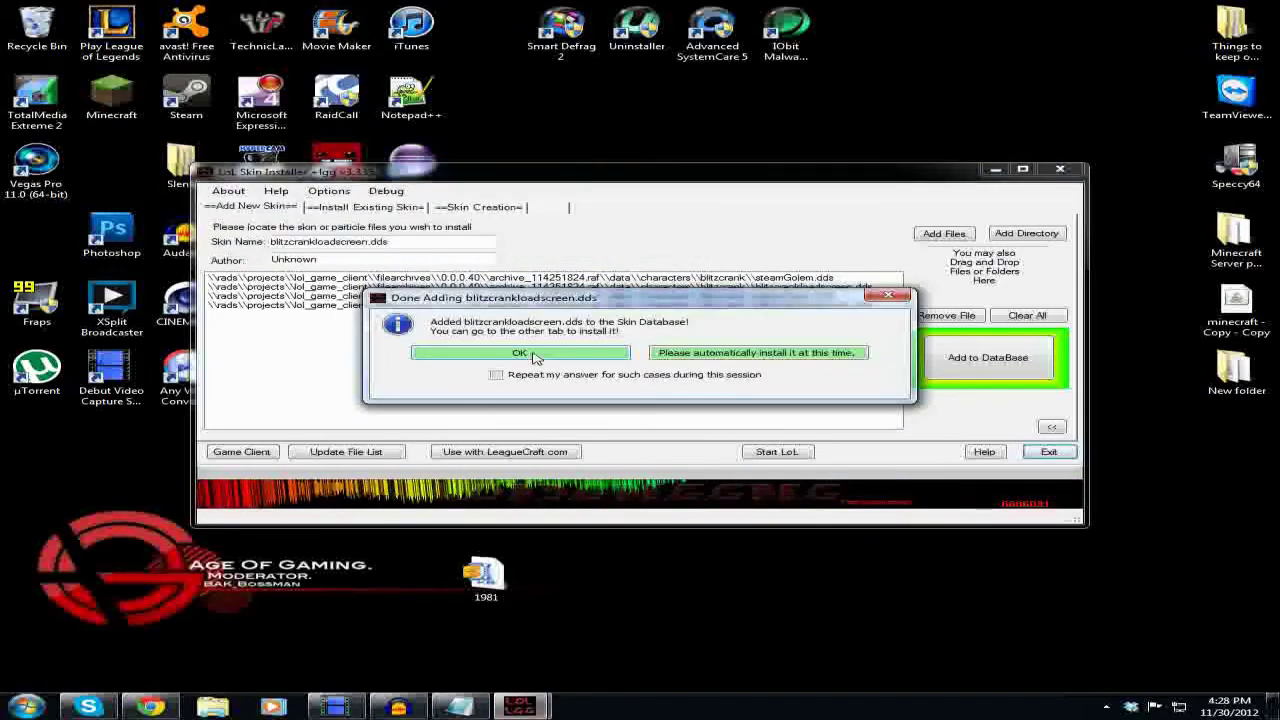
pyautogui.click(535, 358)
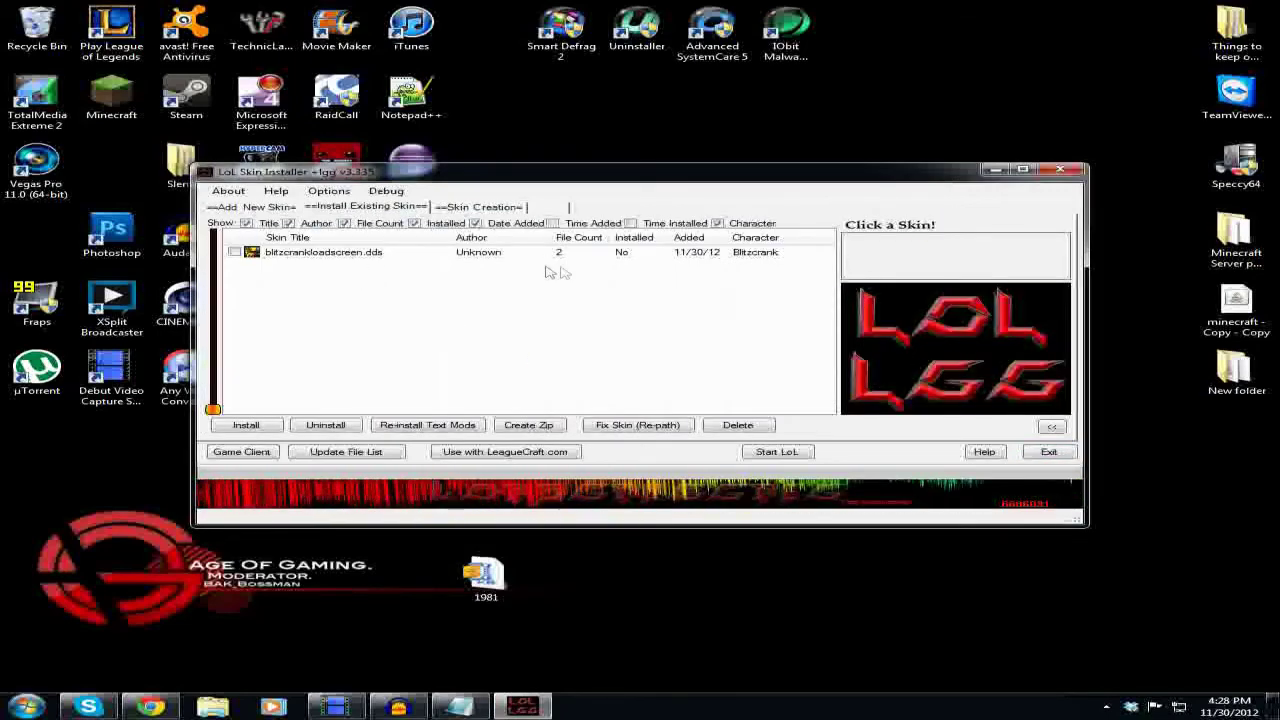
# - Install the blitzcrankloadscreen.dds skin over Blitzcrank's default, giving it an 11/30 install date
pyautogui.click(703, 258)
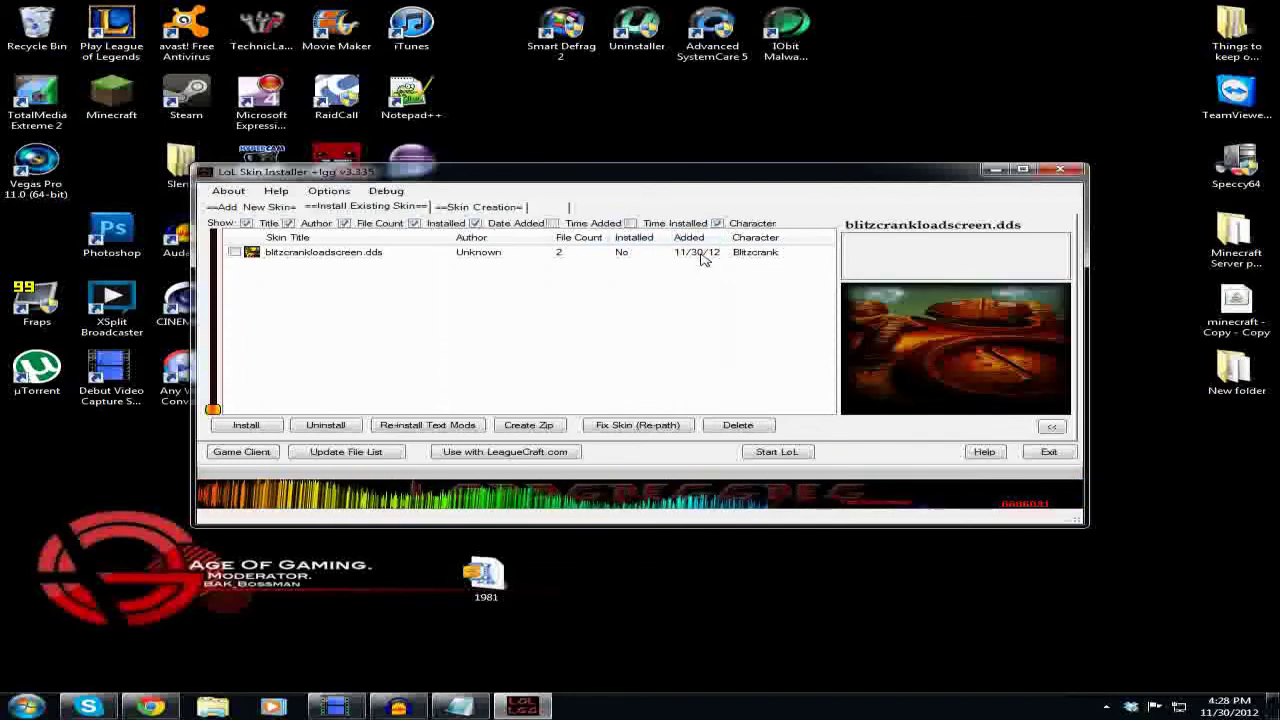
pyautogui.click(234, 253)
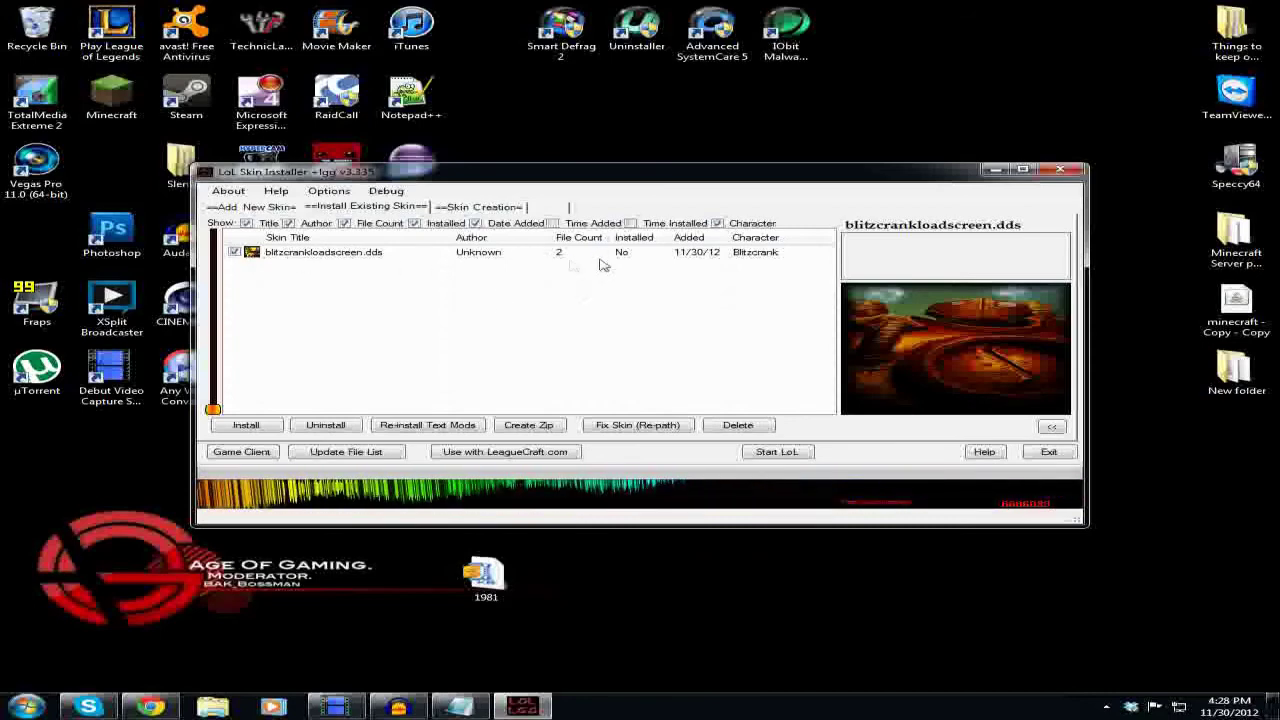
pyautogui.click(248, 426)
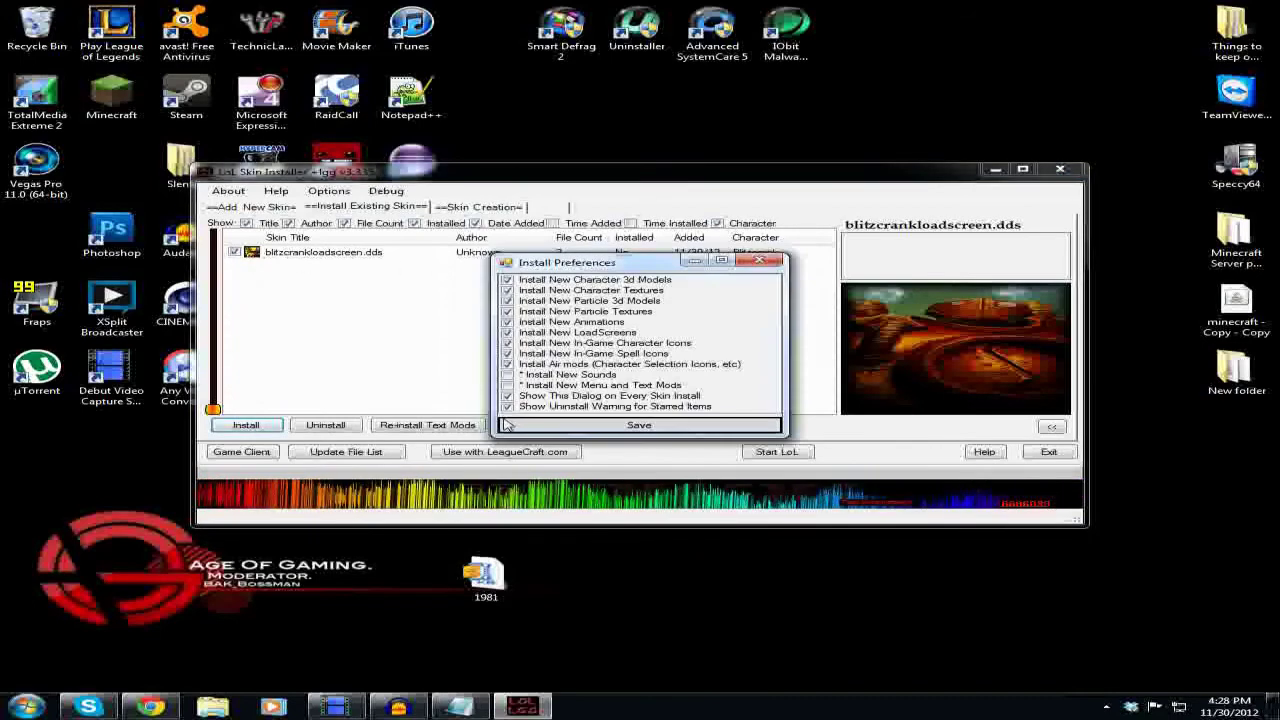
pyautogui.click(565, 424)
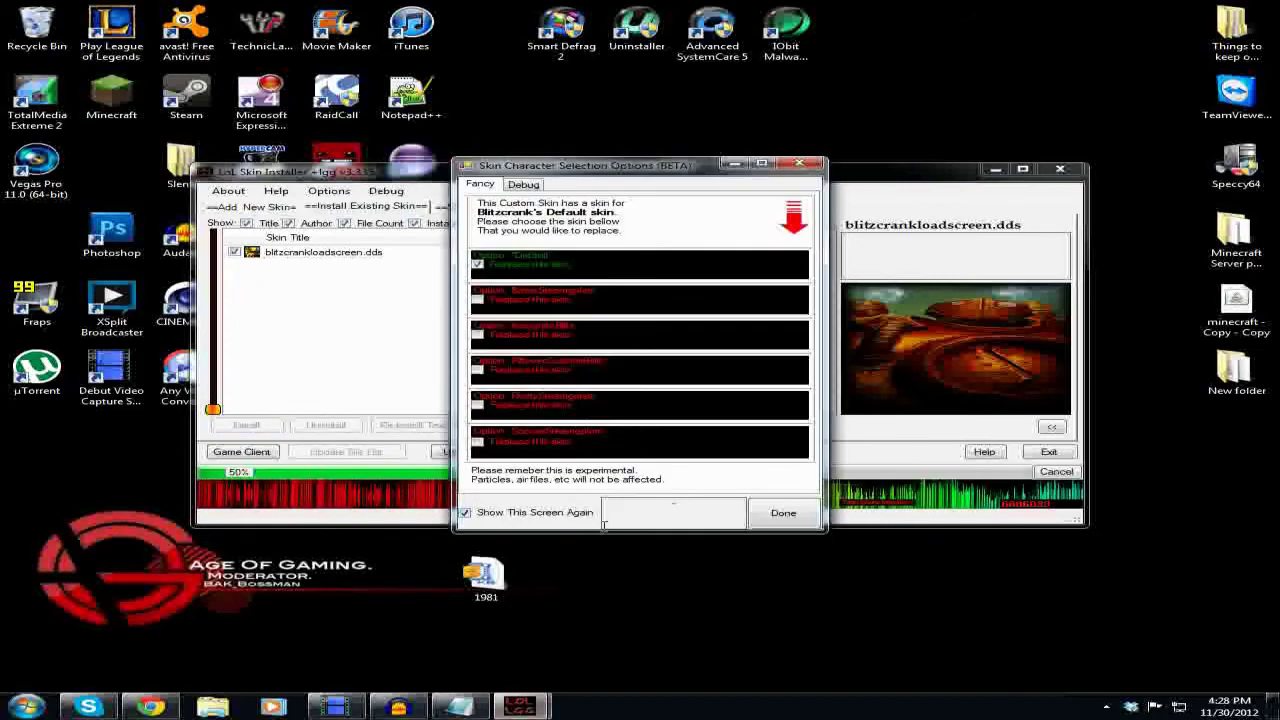
pyautogui.click(813, 515)
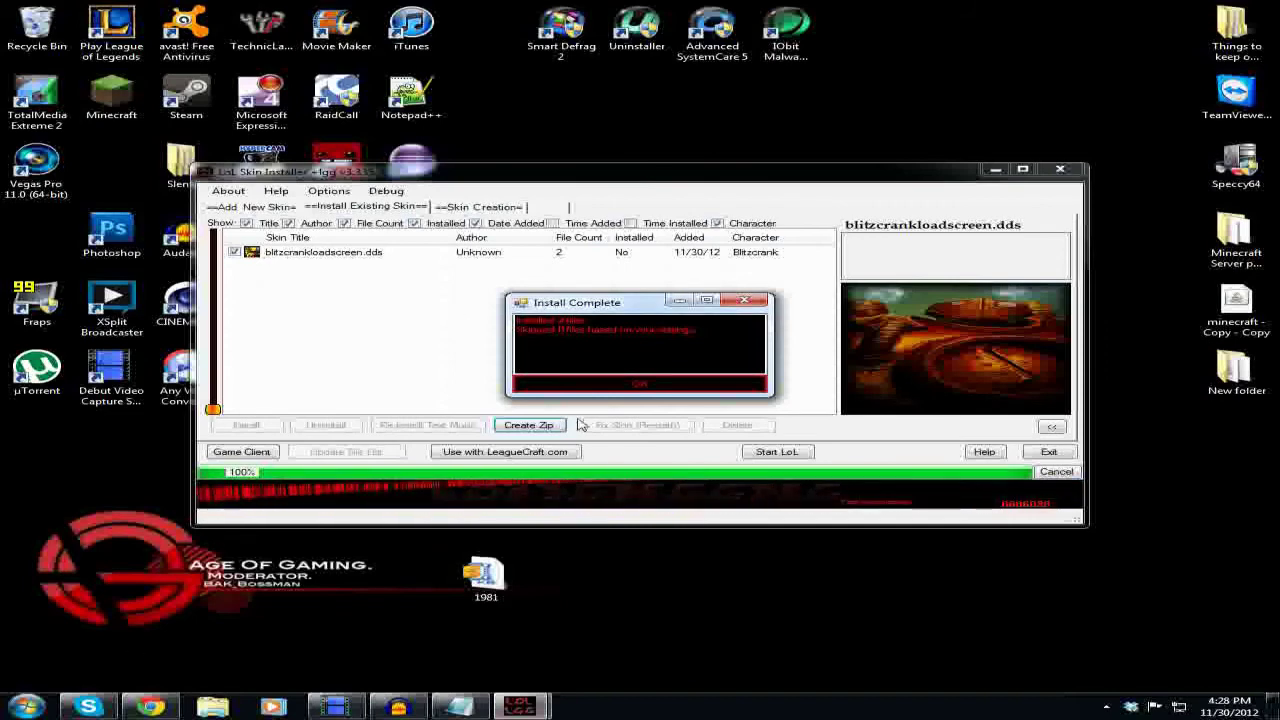
pyautogui.click(634, 384)
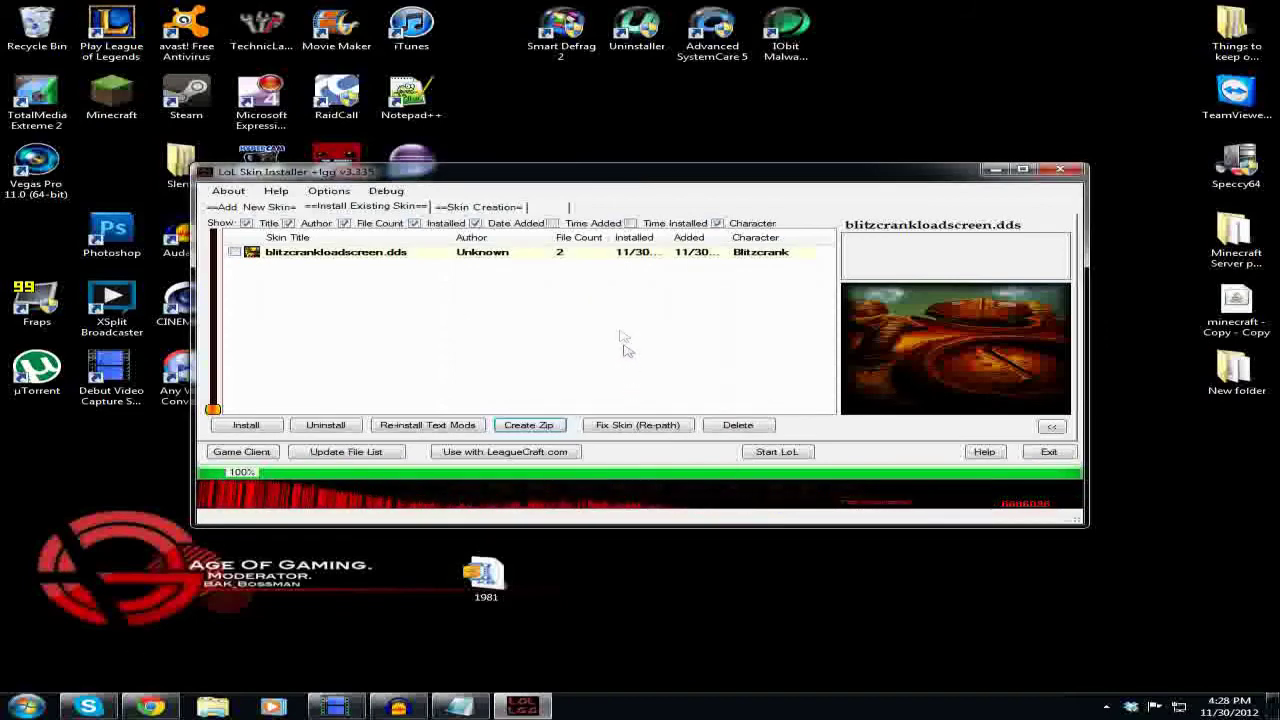